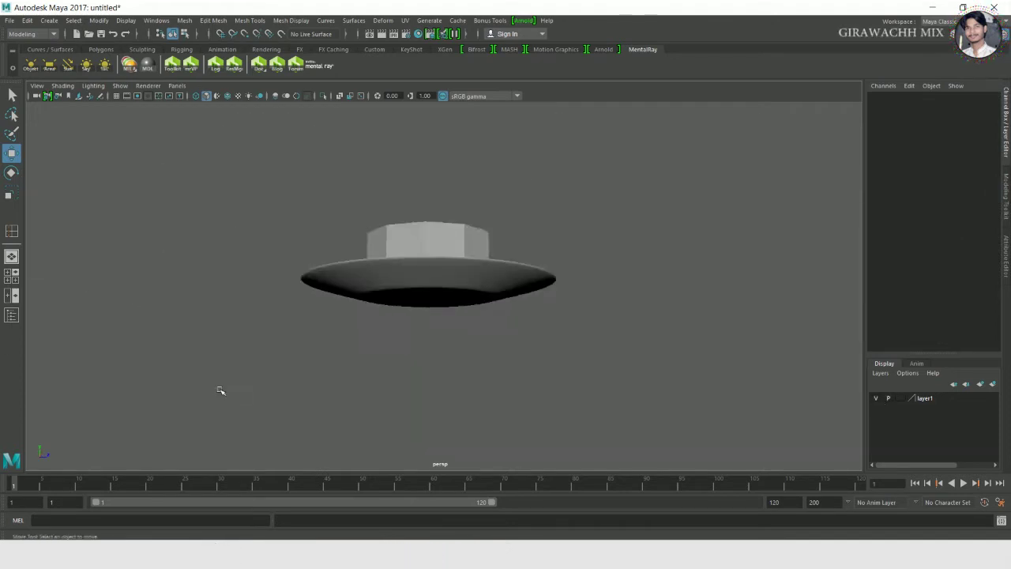
# Taper the cylinder on the saucer by scaling down its bottom face.
pyautogui.keyDown('alt'); pyautogui.moveTo(218, 388); pyautogui.dragTo(466, 367); pyautogui.keyUp('alt')
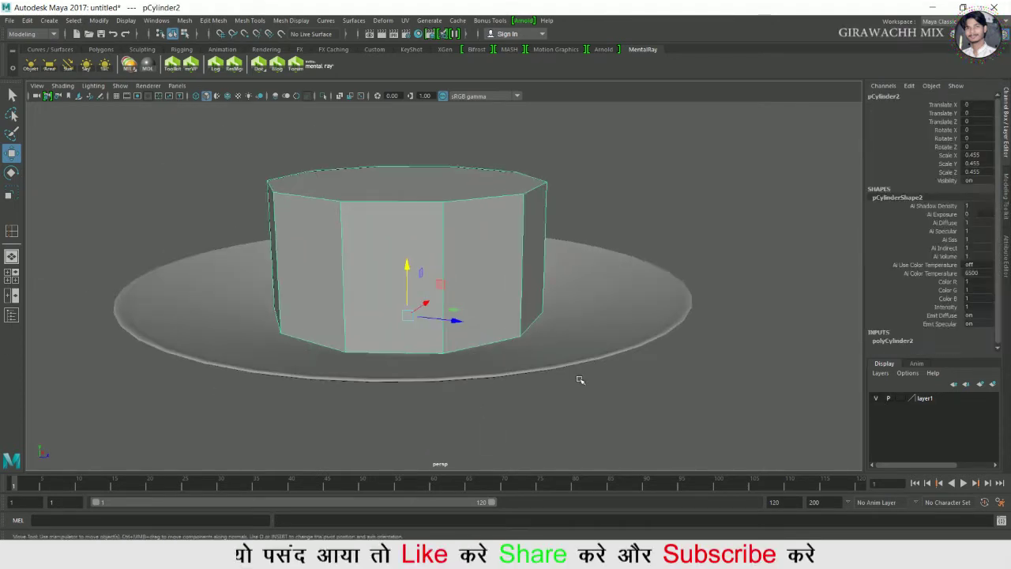
pyautogui.keyDown('alt'); pyautogui.moveTo(577, 376); pyautogui.dragTo(822, 408); pyautogui.keyUp('alt')
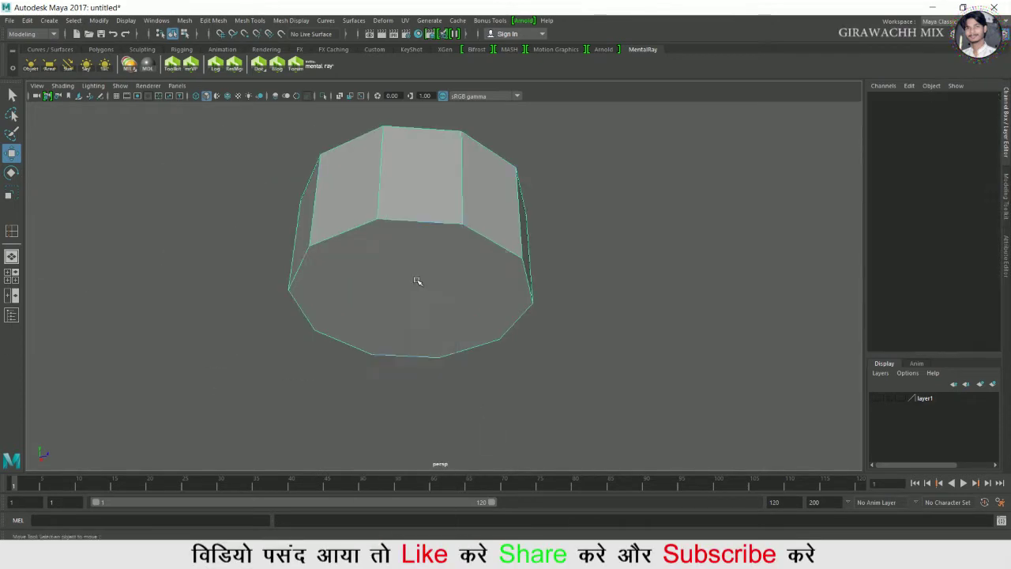
pyautogui.click(417, 281)
pyautogui.press('r')
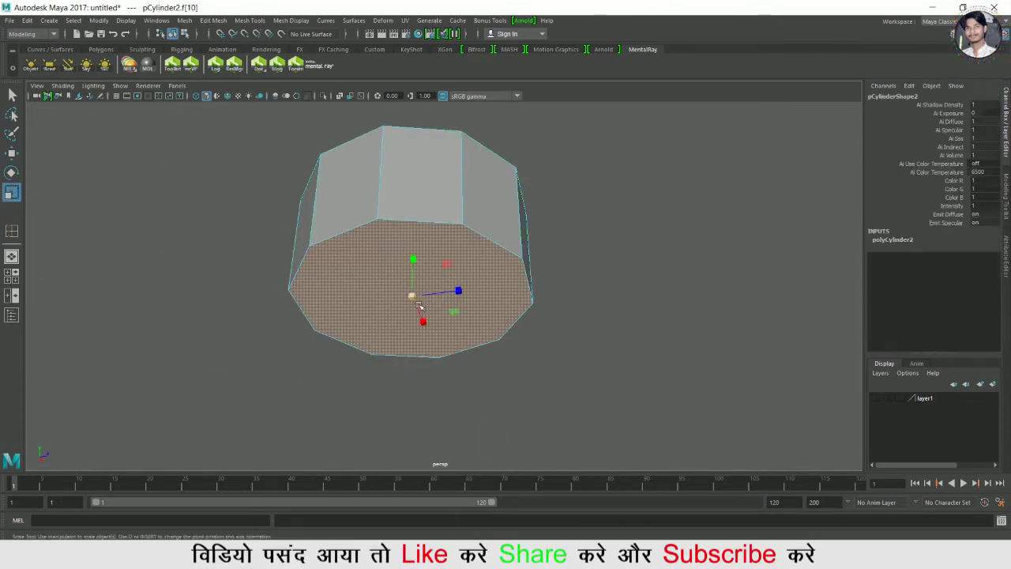
pyautogui.moveTo(421, 304); pyautogui.dragTo(397, 401)
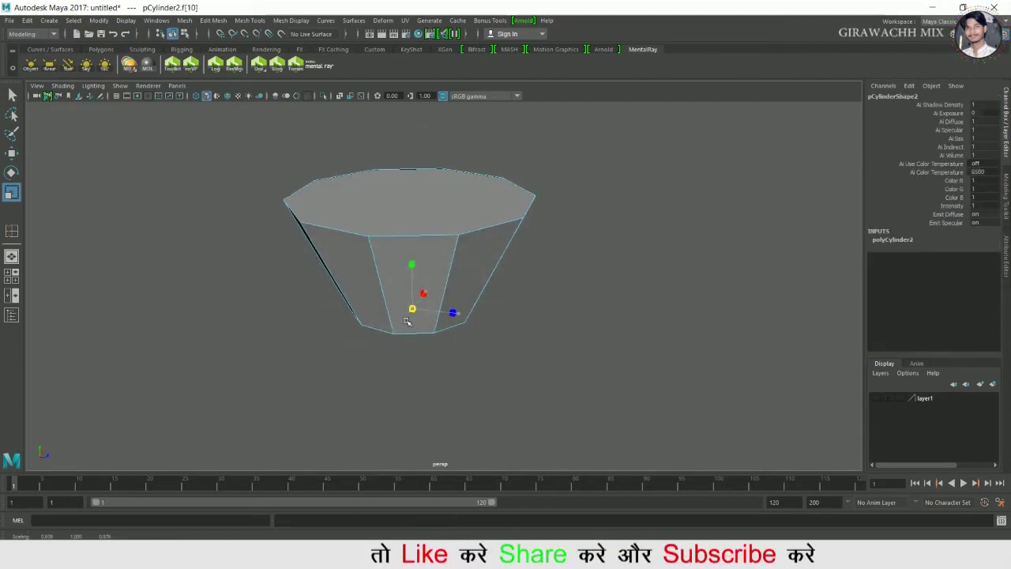
# Insert a horizontal edge loop around the tapered cylinder and scale it outward to round the cup wall.
pyautogui.keyDown('alt'); pyautogui.moveTo(391, 326); pyautogui.dragTo(448, 371); pyautogui.keyUp('alt')
pyautogui.moveTo(454, 302); pyautogui.dragTo(491, 272, button='right')
pyautogui.keyDown('shift'); pyautogui.moveTo(431, 292); pyautogui.dragTo(360, 288, button='right'); pyautogui.keyUp('shift')
pyautogui.moveTo(396, 257); pyautogui.dragTo(459, 265)
pyautogui.press('r')
pyautogui.moveTo(425, 334)
pyautogui.keyDown('alt'); pyautogui.mouseDown()
pyautogui.moveTo(433, 316)
pyautogui.moveTo(425, 334)
pyautogui.mouseUp(); pyautogui.keyUp('alt')
# Move the cup's top face vertically to adjust the height of the body.
pyautogui.moveTo(447, 187); pyautogui.dragTo(449, 215, button='right')
pyautogui.click(439, 196)
pyautogui.press('w')
pyautogui.moveTo(416, 152); pyautogui.dragTo(424, 199)
pyautogui.moveTo(482, 203); pyautogui.dragTo(549, 181, button='right')
pyautogui.keyDown('alt'); pyautogui.moveTo(458, 176); pyautogui.dragTo(455, 233); pyautogui.keyUp('alt')
# Extrude the cup's top face and scale it slightly inward to form the rim thickness.
pyautogui.click(456, 257)
pyautogui.click(422, 207)
pyautogui.moveTo(423, 207); pyautogui.dragTo(420, 240, button='right')
pyautogui.press('r')
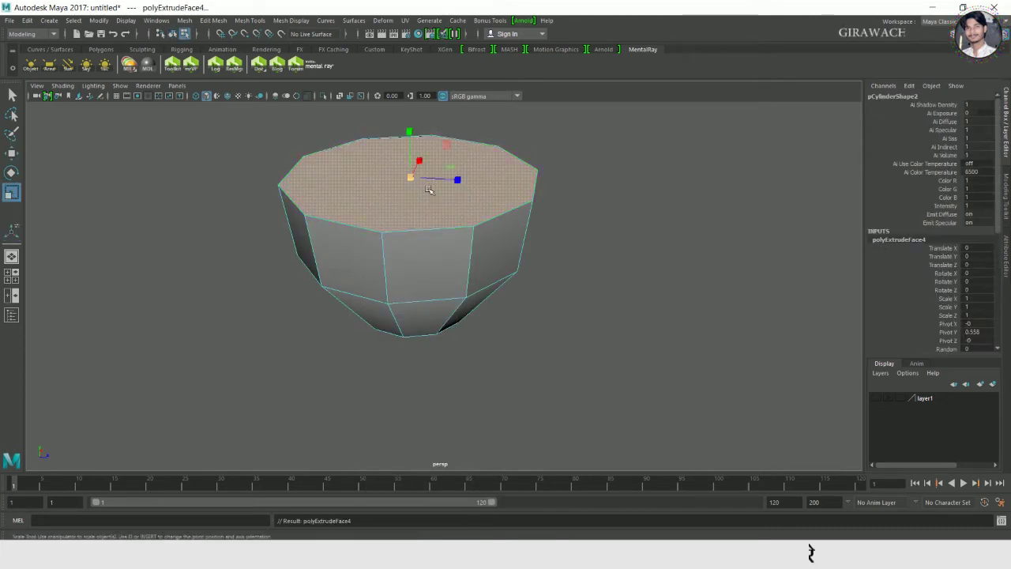
pyautogui.keyDown('alt'); pyautogui.moveTo(404, 183); pyautogui.dragTo(422, 262); pyautogui.keyUp('alt')
# Extrude the inset top face down to the middle edge loop and scale it to fit inside the wall.
pyautogui.keyDown('shift'); pyautogui.moveTo(413, 219); pyautogui.dragTo(414, 249, button='right'); pyautogui.keyUp('shift')
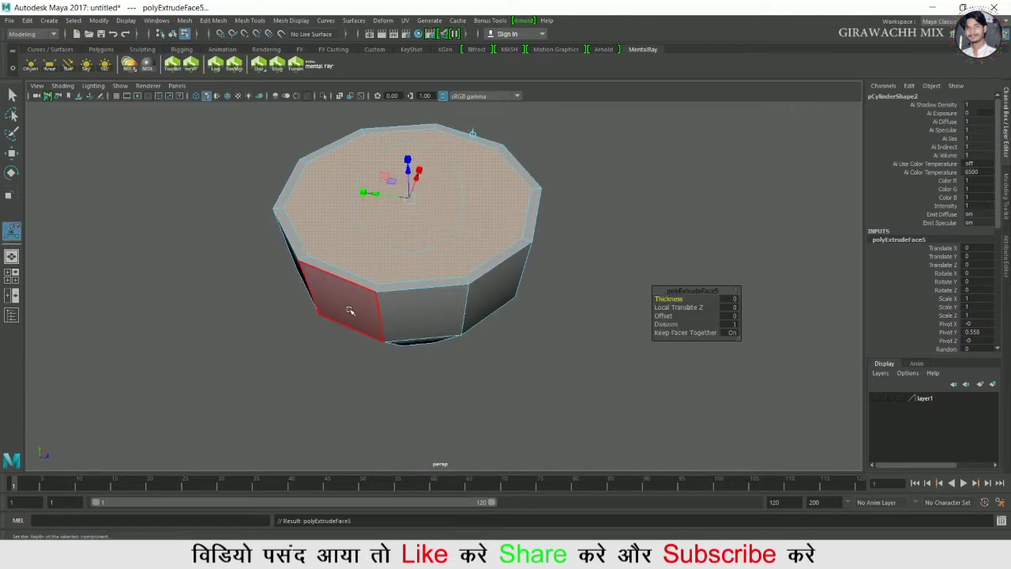
pyautogui.press('w')
pyautogui.press('space')
pyautogui.press('space')
pyautogui.press('f')
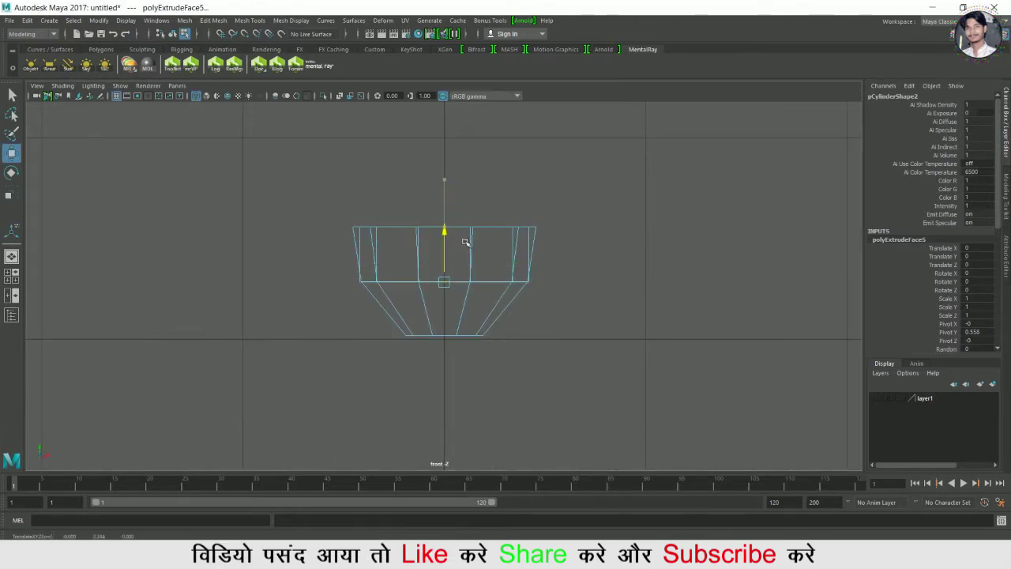
pyautogui.press('r')
pyautogui.moveTo(444, 282); pyautogui.dragTo(441, 290)
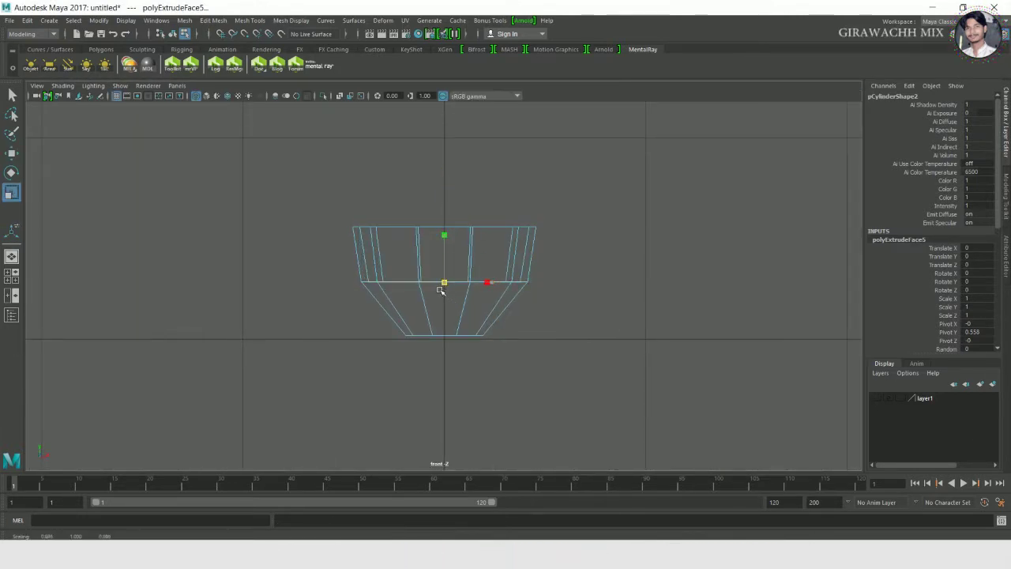
# Extrude the inner face again down to the cup's floor, scale it smaller and preview the mesh smoothed.
pyautogui.hotkey('ctrl', 'e')
pyautogui.press('r')
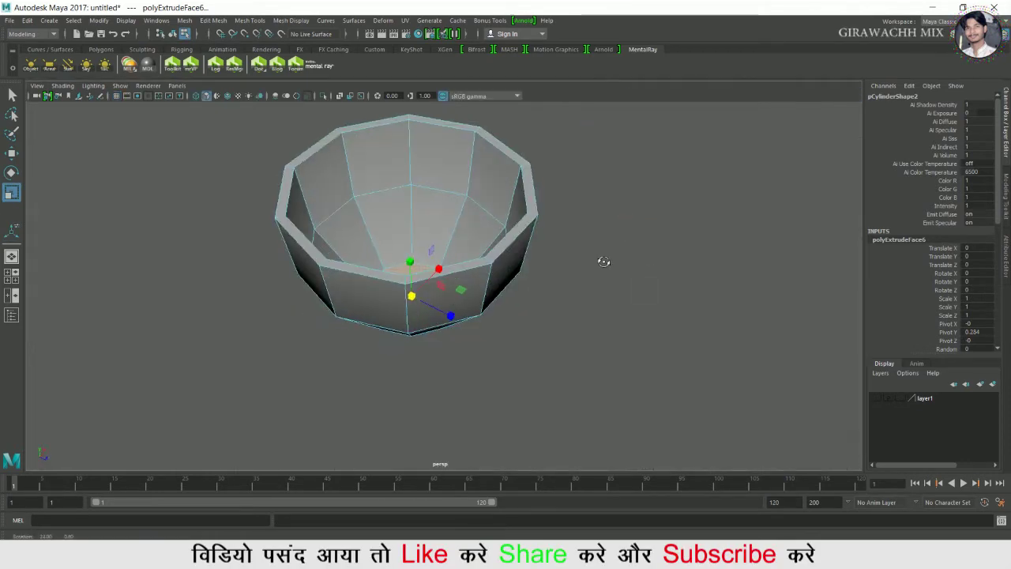
pyautogui.press('3')
pyautogui.scroll(3, 598, 257)
pyautogui.keyDown('alt'); pyautogui.moveTo(597, 258); pyautogui.dragTo(507, 215); pyautogui.keyUp('alt')
# Insert supporting edge loops along the cup's rim, preview it smoothed and change the viewport lighting option.
pyautogui.press('1')
pyautogui.keyDown('shift'); pyautogui.moveTo(399, 181); pyautogui.dragTo(291, 209, button='right'); pyautogui.keyUp('shift')
pyautogui.click(254, 215)
pyautogui.press('w')
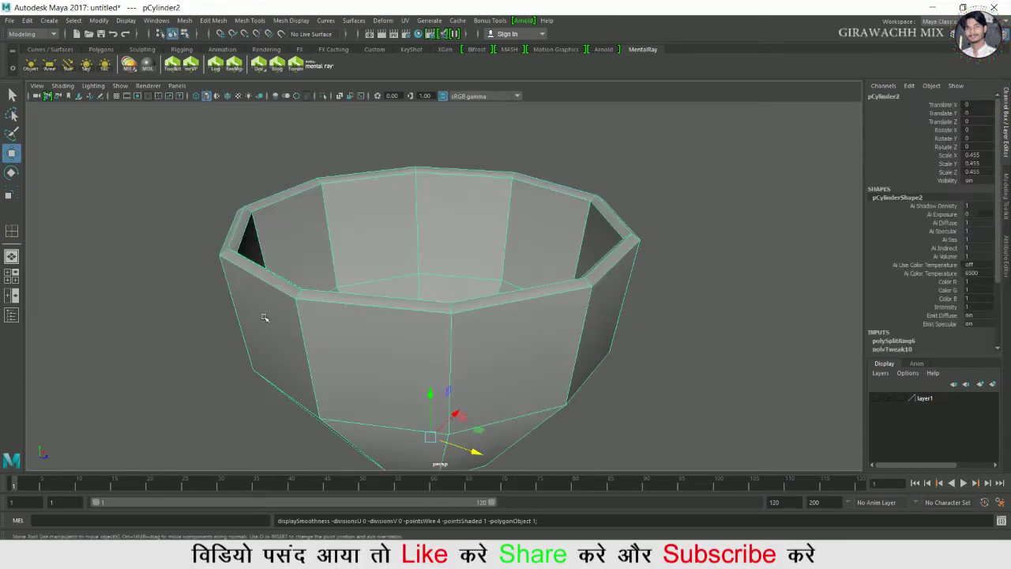
pyautogui.press('y')
pyautogui.click(476, 318)
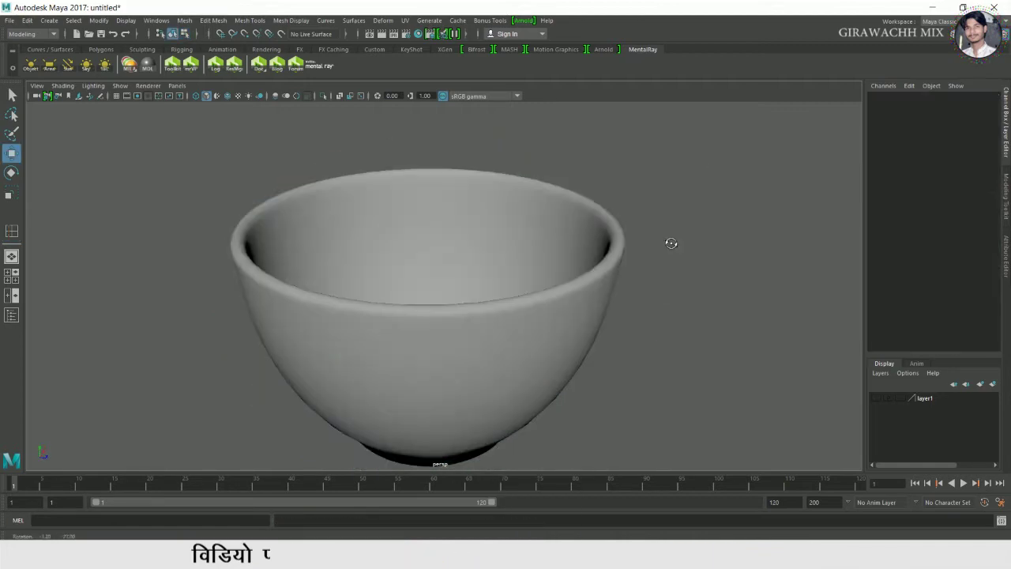
pyautogui.click(93, 85)
pyautogui.click(130, 160)
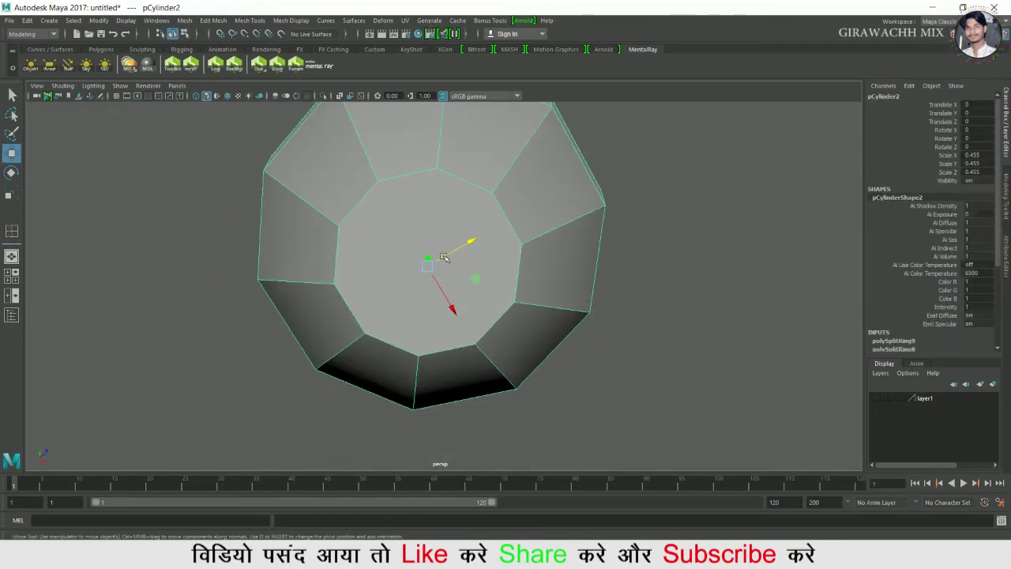
# Insert edge loops around the cup's lower wall and base, and extrude the outer bottom face scaled inward.
pyautogui.keyDown('shift'); pyautogui.moveTo(446, 182); pyautogui.dragTo(446, 172, button='right'); pyautogui.keyUp('shift')
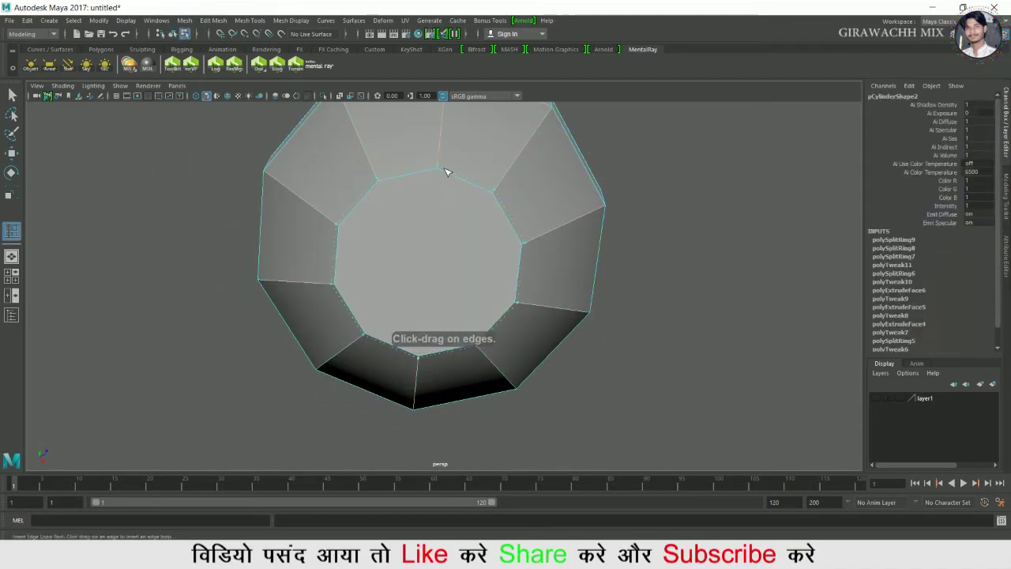
pyautogui.moveTo(386, 233); pyautogui.dragTo(394, 269, button='right')
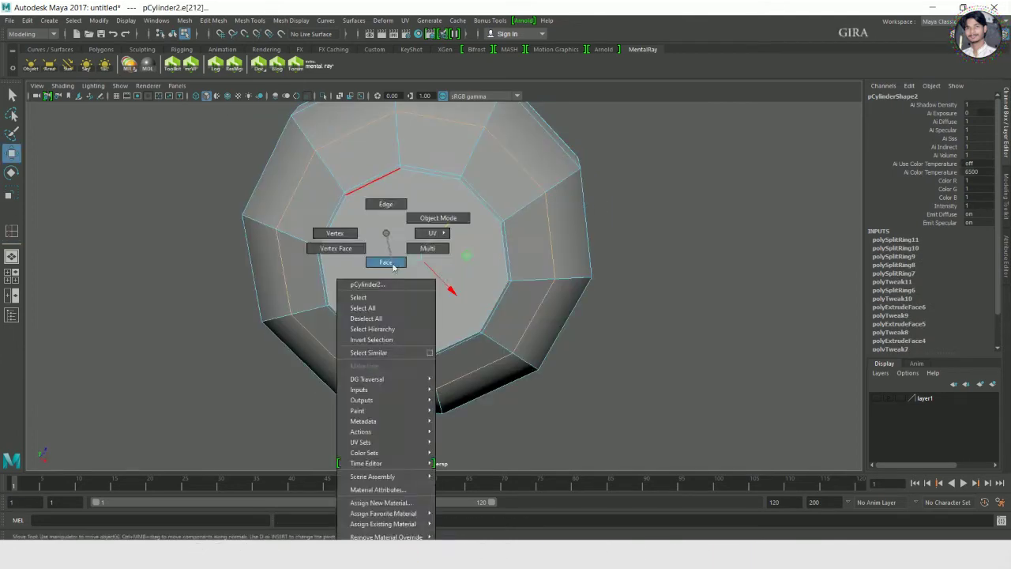
pyautogui.click(419, 241)
pyautogui.keyDown('shift'); pyautogui.moveTo(419, 242); pyautogui.dragTo(420, 272, button='right'); pyautogui.keyUp('shift')
pyautogui.press('r')
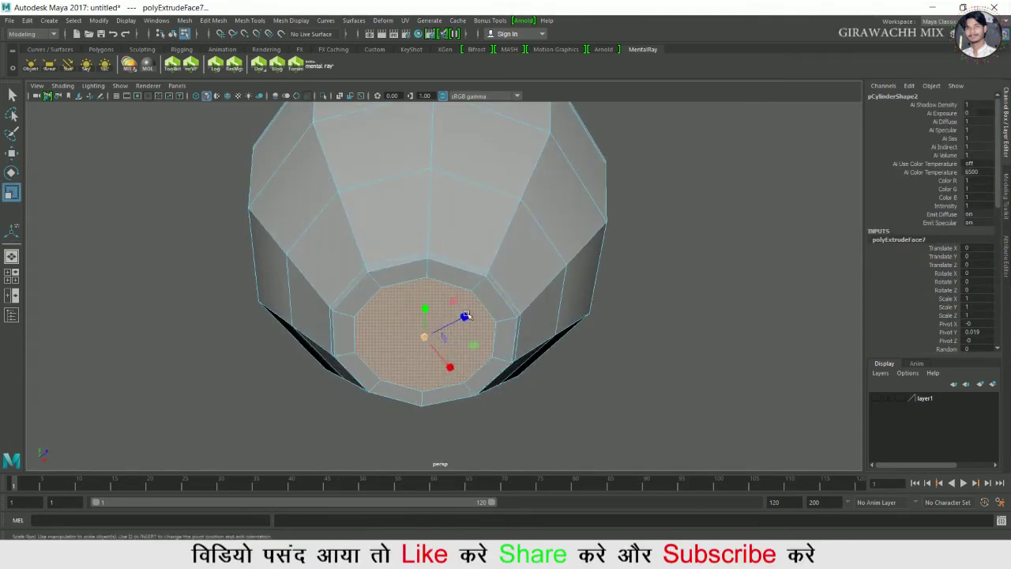
pyautogui.moveTo(542, 226); pyautogui.dragTo(648, 169, button='right')
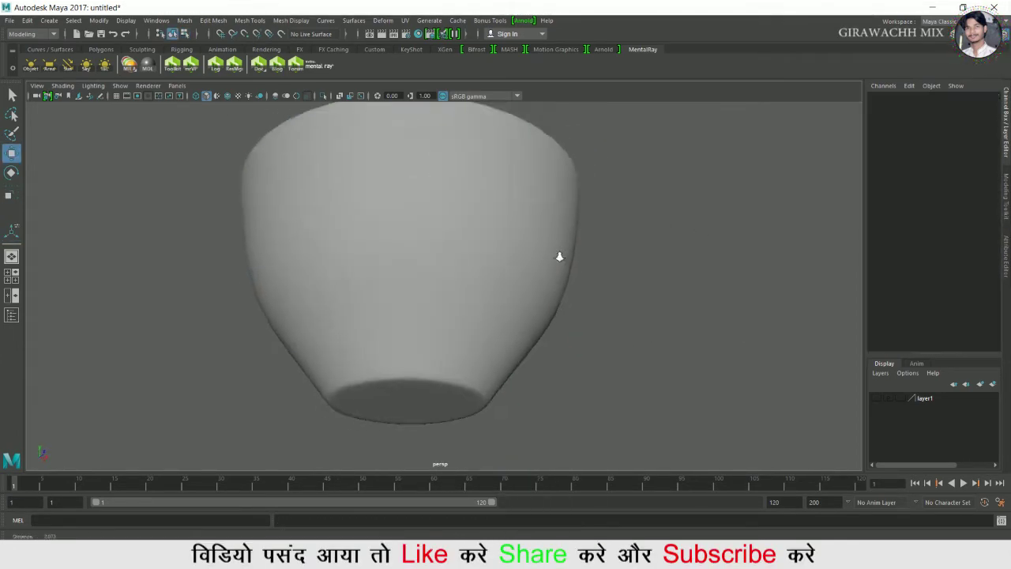
pyautogui.keyDown('alt'); pyautogui.moveTo(558, 256); pyautogui.dragTo(571, 274); pyautogui.keyUp('alt')
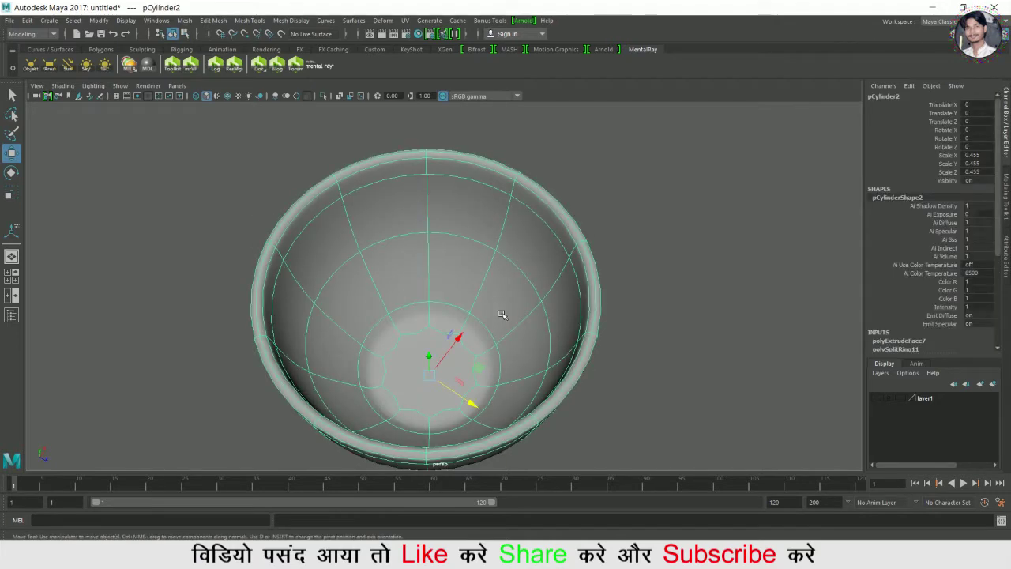
# Extrude the cup's inner floor face and scale it inward.
pyautogui.press('1')
pyautogui.moveTo(428, 248); pyautogui.dragTo(424, 227, button='right')
pyautogui.click(423, 365)
pyautogui.moveTo(422, 366)
pyautogui.keyDown('shift'); pyautogui.mouseDown(button='right')
pyautogui.moveTo(418, 345)
pyautogui.moveTo(435, 379)
pyautogui.mouseUp(button='right'); pyautogui.keyUp('shift')
pyautogui.press('r')
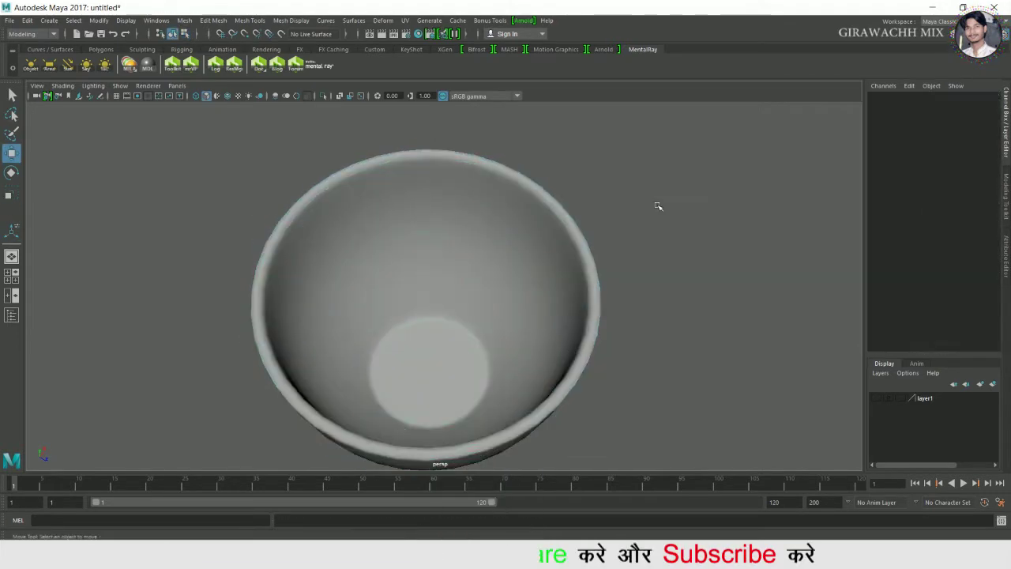
# Examine the smoothed cup's profile in the front view and its fit on the saucer in perspective.
pyautogui.keyDown('alt'); pyautogui.moveTo(657, 208); pyautogui.dragTo(494, 293); pyautogui.keyUp('alt')
pyautogui.press('space')
pyautogui.press('space')
pyautogui.scroll(5, 595, 350)
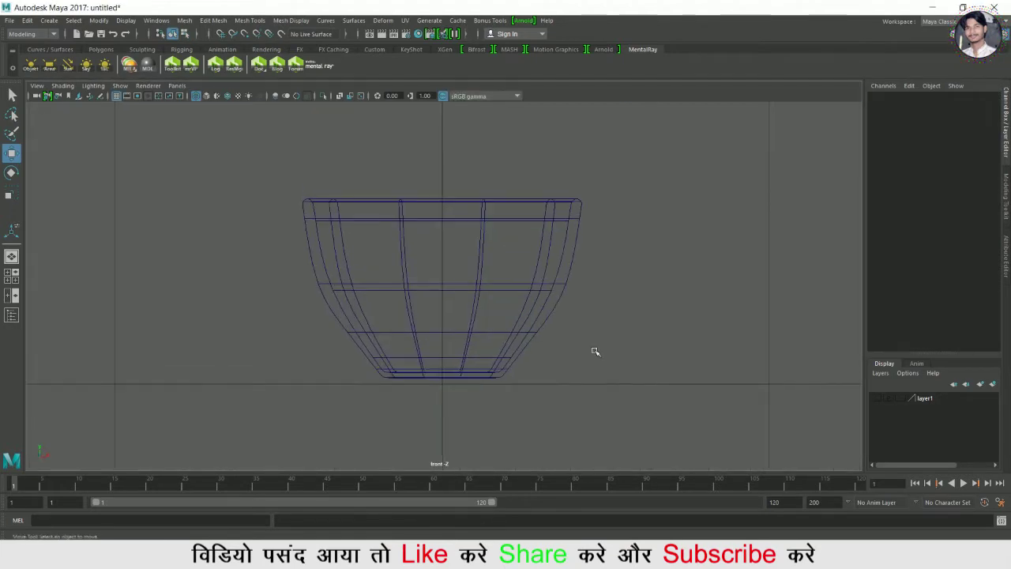
pyautogui.keyDown('alt'); pyautogui.moveTo(596, 350); pyautogui.dragTo(485, 364, button='middle'); pyautogui.keyUp('alt')
pyautogui.scroll(-10, 720, 196)
pyautogui.press('space')
pyautogui.scroll(-2, 719, 197)
pyautogui.press('space')
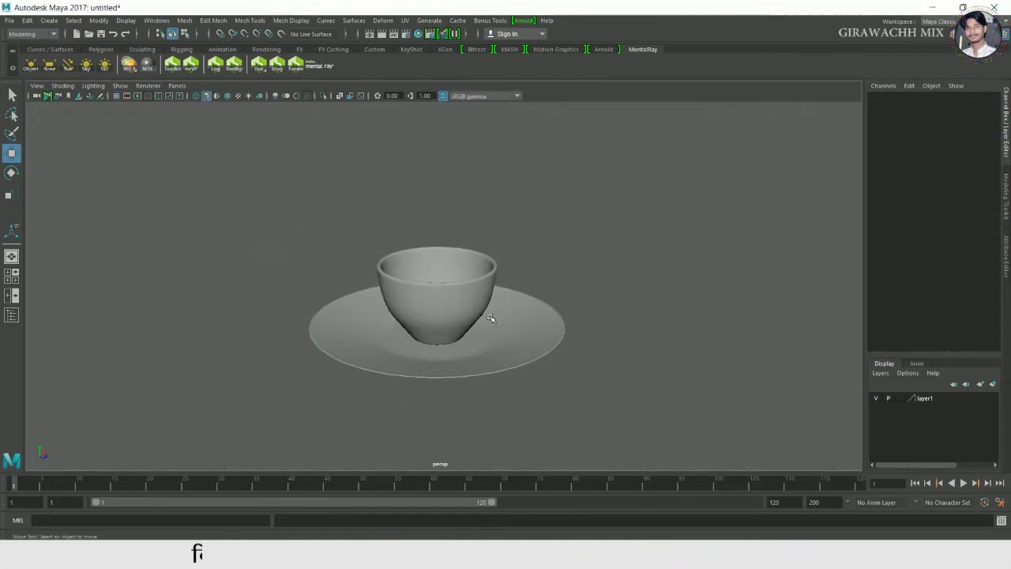
# Try to scale the cup up uniformly to about 0.626.
pyautogui.click(452, 322)
pyautogui.press('r')
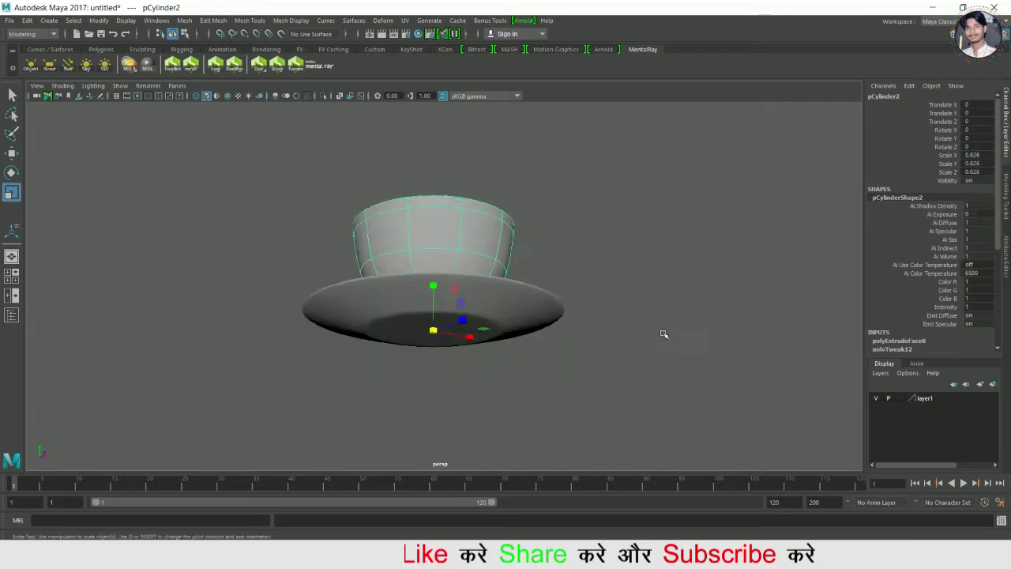
pyautogui.scroll(-3, 661, 334)
pyautogui.click(624, 345)
pyautogui.hotkey('ctrl', 'z')
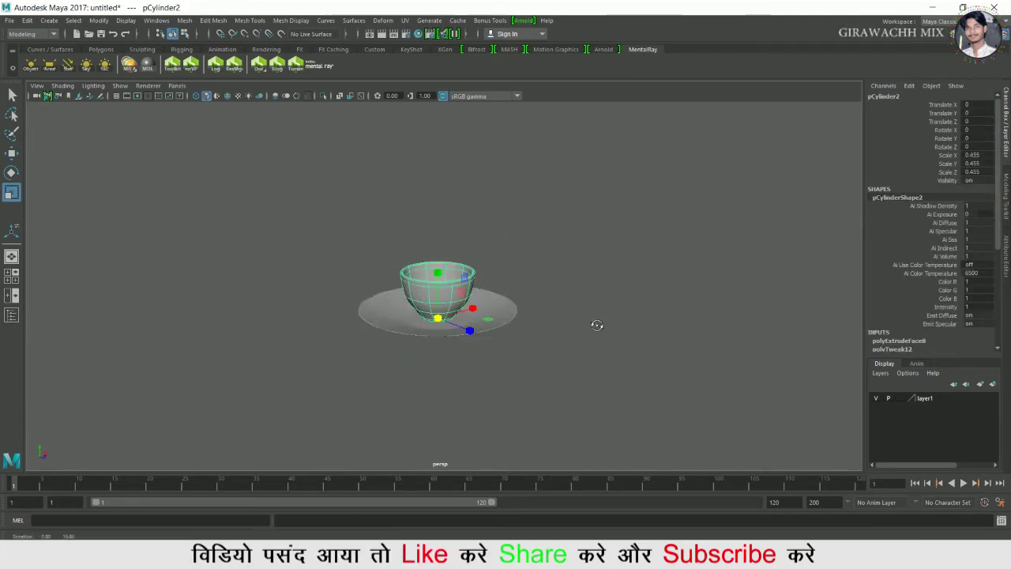
# Center the cup's pivot and scale the cup uniformly to about 0.552.
pyautogui.scroll(3, 597, 326)
pyautogui.click(594, 325)
pyautogui.click(469, 307)
pyautogui.click(99, 20)
pyautogui.click(123, 92)
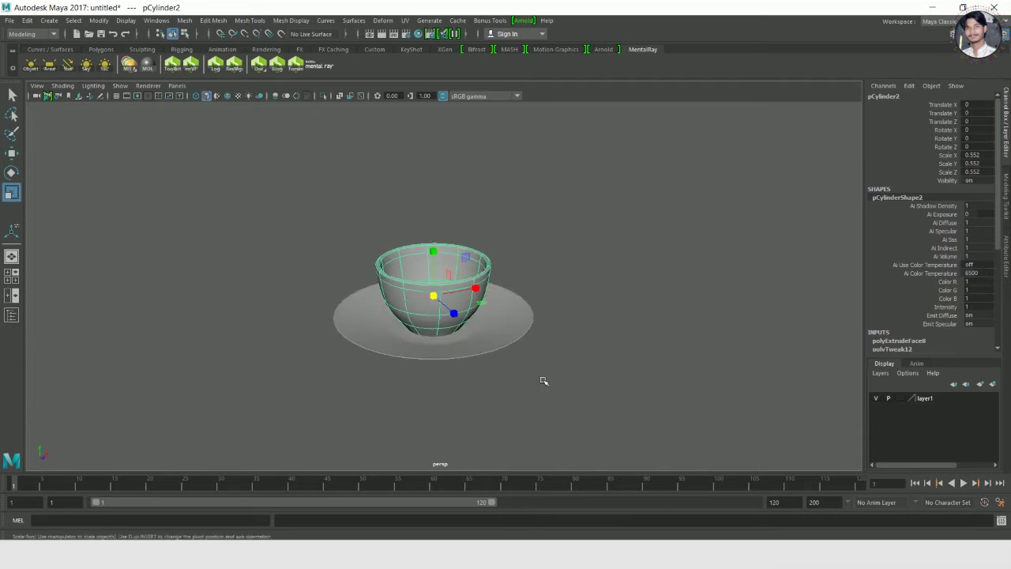
pyautogui.click(571, 350)
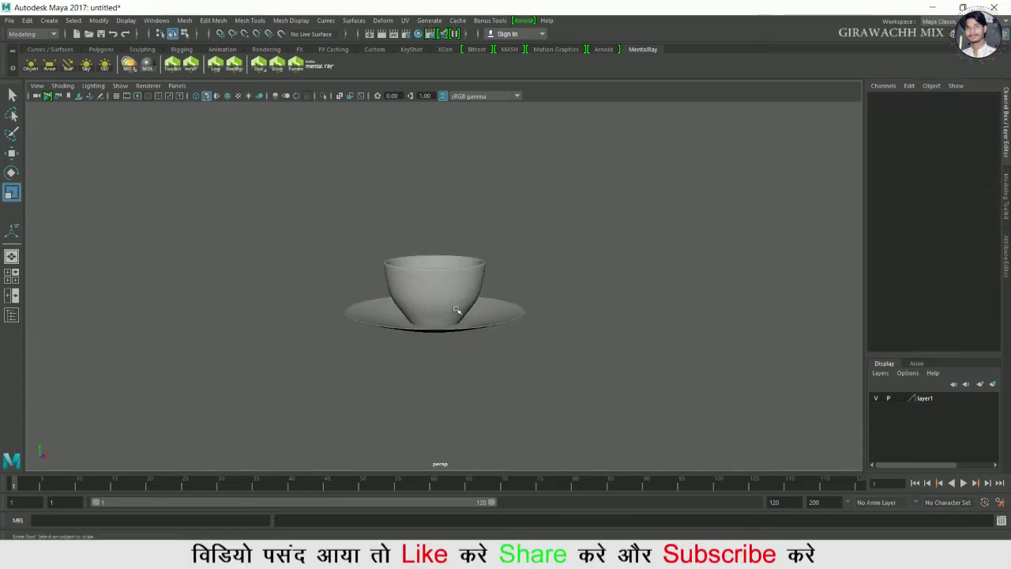
# Raise the cup in the front view to a Translate Y of about 0.058 so it sits on the saucer.
pyautogui.click(457, 310)
pyautogui.press('space')
pyautogui.press('space')
pyautogui.moveTo(365, 261); pyautogui.dragTo(371, 241)
pyautogui.press('space')
pyautogui.press('space')
pyautogui.click(608, 256)
pyautogui.keyDown('alt'); pyautogui.moveTo(609, 257); pyautogui.dragTo(630, 277); pyautogui.keyUp('alt')
# Scale the edge loop on the cup's lower outer wall outward.
pyautogui.click(476, 306)
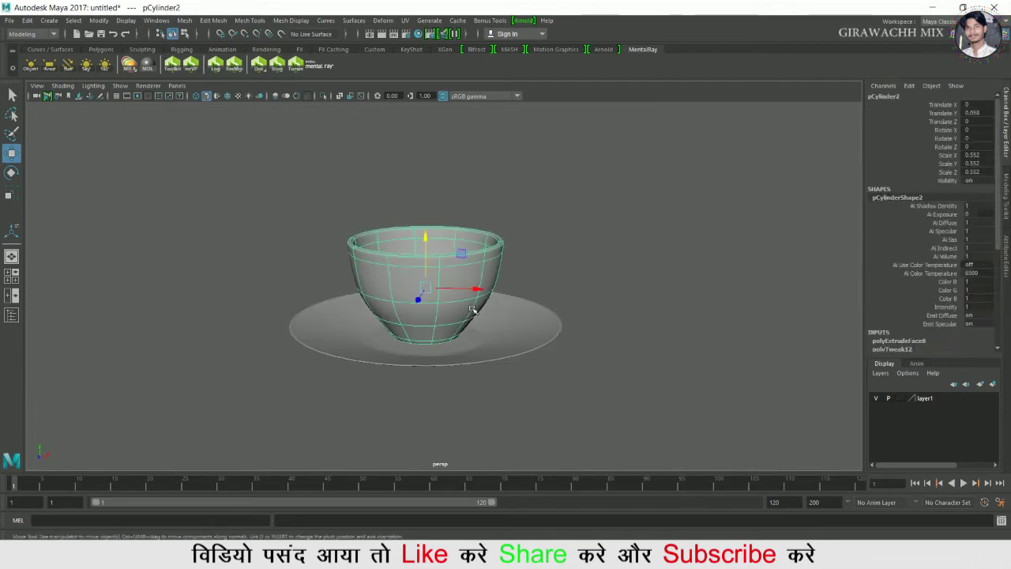
pyautogui.press('1')
pyautogui.scroll(4, 506, 345)
pyautogui.keyDown('alt'); pyautogui.moveTo(507, 346); pyautogui.dragTo(485, 312); pyautogui.keyUp('alt')
pyautogui.moveTo(476, 244); pyautogui.dragTo(481, 191, button='right')
pyautogui.doubleClick(472, 278)
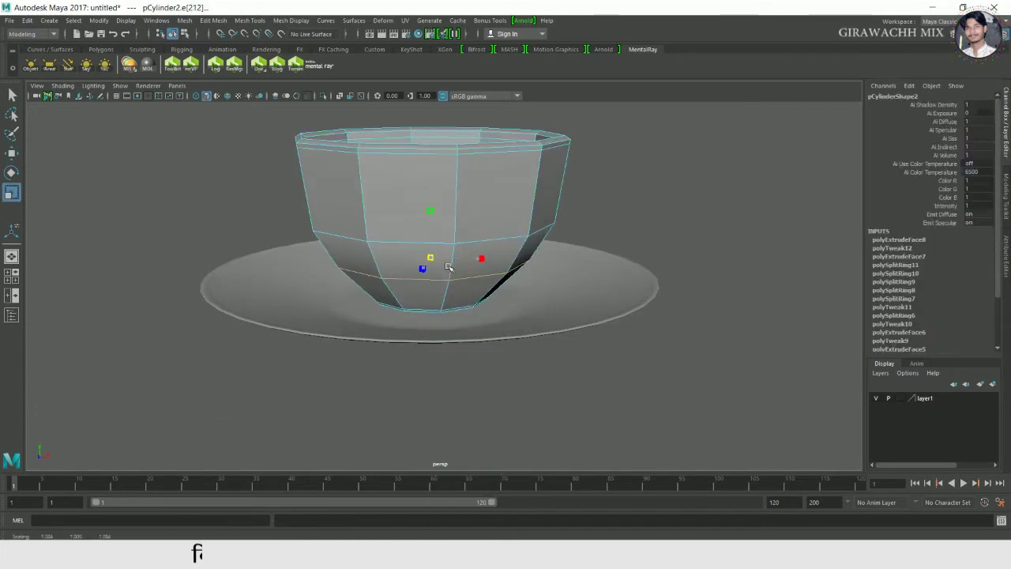
# Widen the middle edge loop of the cup's outer wall and return to the smoothed object.
pyautogui.press('space')
pyautogui.press('space')
pyautogui.moveTo(359, 247); pyautogui.dragTo(391, 267)
pyautogui.press('r')
pyautogui.press('space')
pyautogui.press('space')
pyautogui.scroll(-2, 632, 233)
pyautogui.press('3')
pyautogui.moveTo(521, 237); pyautogui.dragTo(559, 206, button='right')
pyautogui.click(632, 201)
# Hide layer1 with the saucer and display the cup unsmoothed in the front view.
pyautogui.keyDown('alt'); pyautogui.moveTo(634, 198); pyautogui.dragTo(652, 284); pyautogui.keyUp('alt')
pyautogui.click(876, 398)
pyautogui.keyDown('alt'); pyautogui.moveTo(591, 353); pyautogui.dragTo(586, 296); pyautogui.keyUp('alt')
pyautogui.click(510, 276)
pyautogui.press('space')
pyautogui.press('1')
pyautogui.press('space')
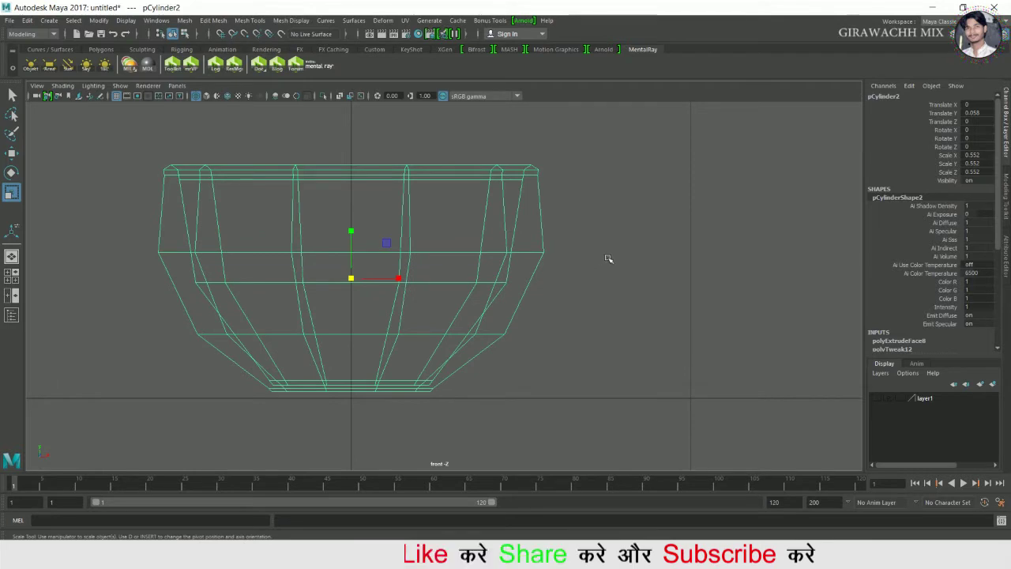
# Create a polygon cylinder with 8 axis subdivisions and 0 cap subdivisions for the handle.
pyautogui.keyDown('shift'); pyautogui.moveTo(613, 271); pyautogui.dragTo(359, 273, button='right'); pyautogui.keyUp('shift')
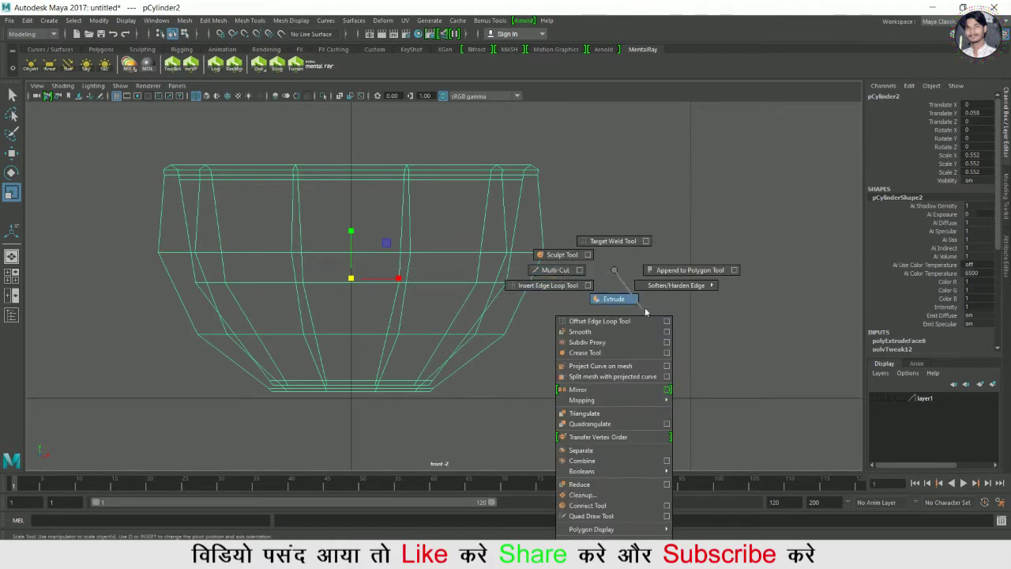
pyautogui.click(661, 203)
pyautogui.keyDown('shift'); pyautogui.moveTo(643, 210); pyautogui.dragTo(645, 247, button='right'); pyautogui.keyUp('shift')
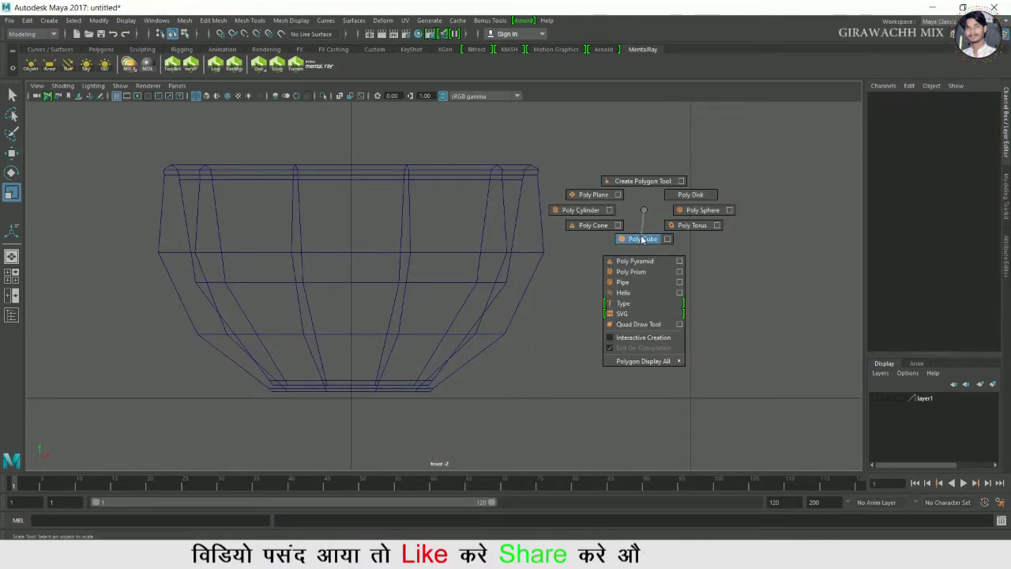
pyautogui.keyDown('shift'); pyautogui.moveTo(541, 215); pyautogui.dragTo(541, 215, button='right'); pyautogui.keyUp('shift')
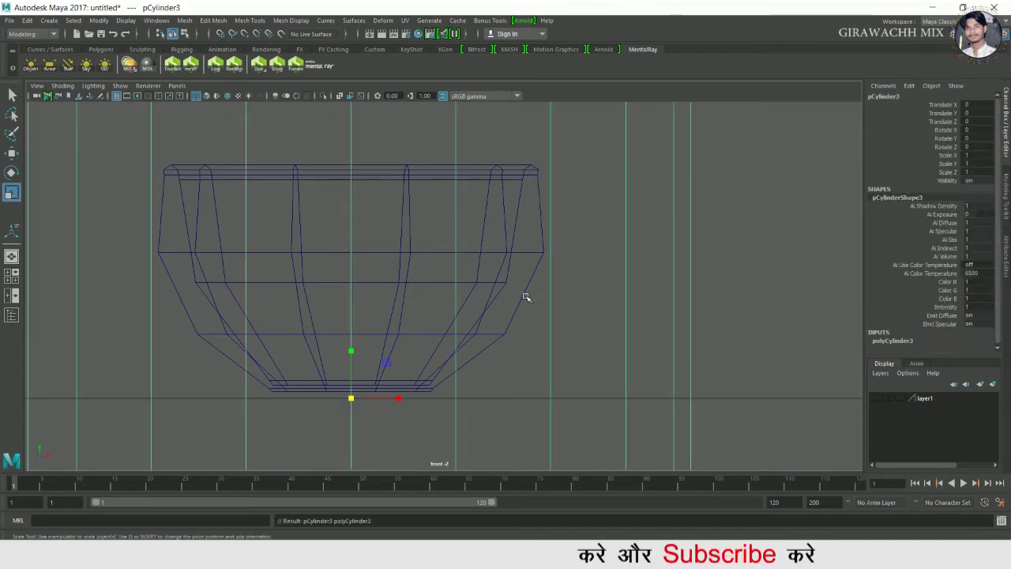
pyautogui.click(942, 340)
pyautogui.moveTo(997, 308); pyautogui.dragTo(1002, 343)
pyautogui.click(977, 305)
pyautogui.write('8')
pyautogui.click(984, 328)
pyautogui.click(987, 322)
# Scale the new cylinder down to about 0.064 in X and Z and 0.311 in Y.
pyautogui.moveTo(352, 399); pyautogui.dragTo(323, 403)
pyautogui.scroll(-10, 411, 327)
pyautogui.scroll(3, 413, 325)
pyautogui.moveTo(426, 308); pyautogui.dragTo(406, 331)
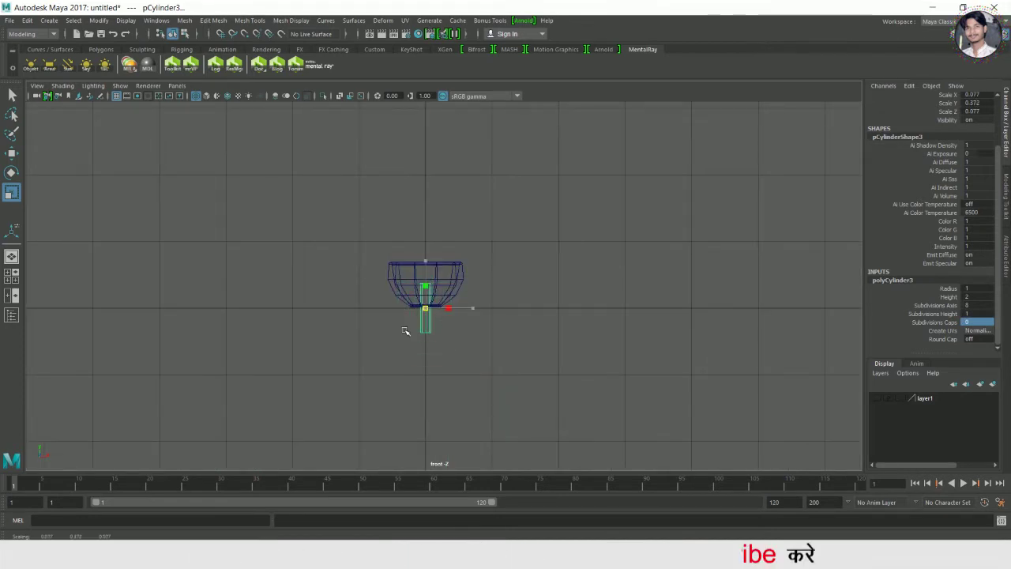
# Move the thin cylinder up and sideways to stand just outside the cup's wall.
pyautogui.press('w')
pyautogui.scroll(7, 404, 331)
pyautogui.moveTo(354, 403); pyautogui.dragTo(602, 286)
pyautogui.scroll(3, 630, 312)
pyautogui.keyDown('alt'); pyautogui.moveTo(632, 314); pyautogui.dragTo(498, 373, button='middle'); pyautogui.keyUp('alt')
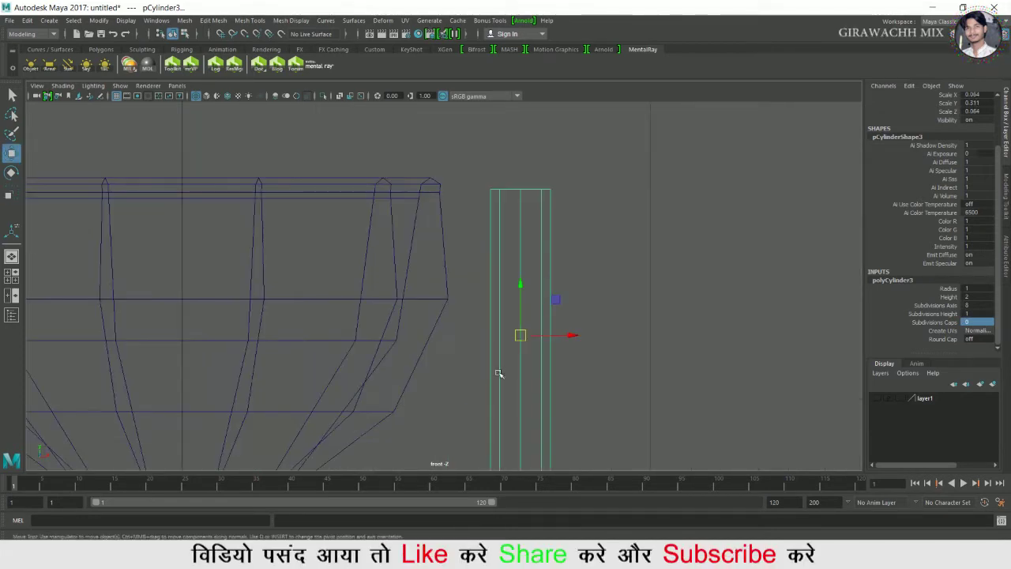
# Insert four horizontal edge loops along the handle cylinder's length.
pyautogui.keyDown('shift'); pyautogui.moveTo(522, 214); pyautogui.dragTo(432, 258, button='right'); pyautogui.keyUp('shift')
pyautogui.click(541, 236)
pyautogui.click(541, 300)
pyautogui.keyDown('alt'); pyautogui.moveTo(544, 380); pyautogui.dragTo(562, 244, button='middle'); pyautogui.keyUp('alt')
pyautogui.click(562, 244)
pyautogui.click(546, 306)
# Move the handle's upper two vertex rows toward the cup's rim to start the bend.
pyautogui.press('w')
pyautogui.keyDown('alt'); pyautogui.moveTo(559, 123); pyautogui.dragTo(604, 311, button='middle'); pyautogui.keyUp('alt')
pyautogui.moveTo(578, 251); pyautogui.dragTo(543, 248, button='right')
pyautogui.moveTo(544, 237); pyautogui.dragTo(632, 257)
pyautogui.moveTo(637, 244); pyautogui.dragTo(587, 252)
pyautogui.moveTo(543, 278); pyautogui.dragTo(618, 289)
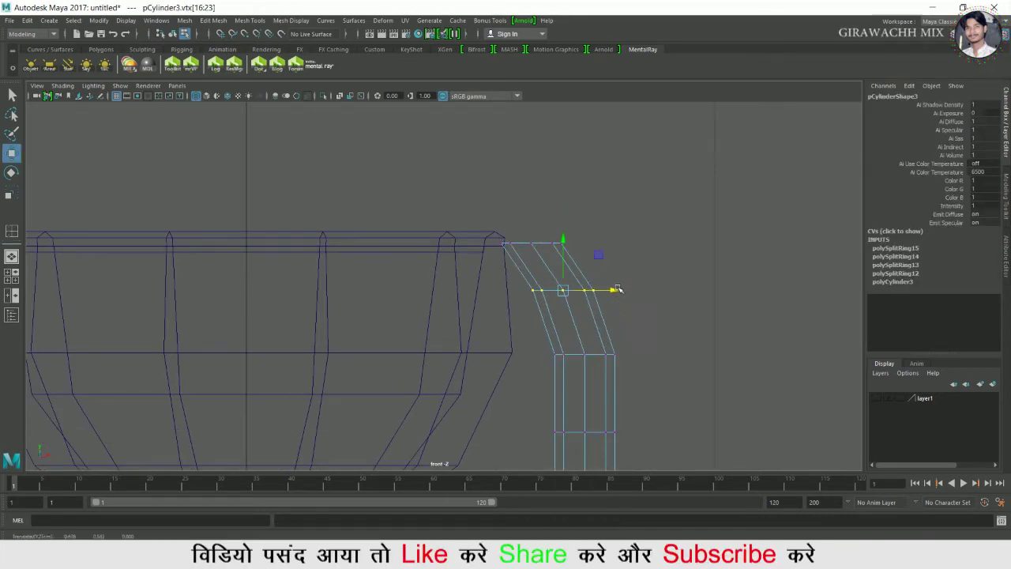
# Rotate the handle's top vertex row and move it into the cup's wall just below the rim.
pyautogui.press('e')
pyautogui.moveTo(583, 228); pyautogui.dragTo(571, 189)
pyautogui.moveTo(577, 297); pyautogui.dragTo(536, 239)
pyautogui.press('w')
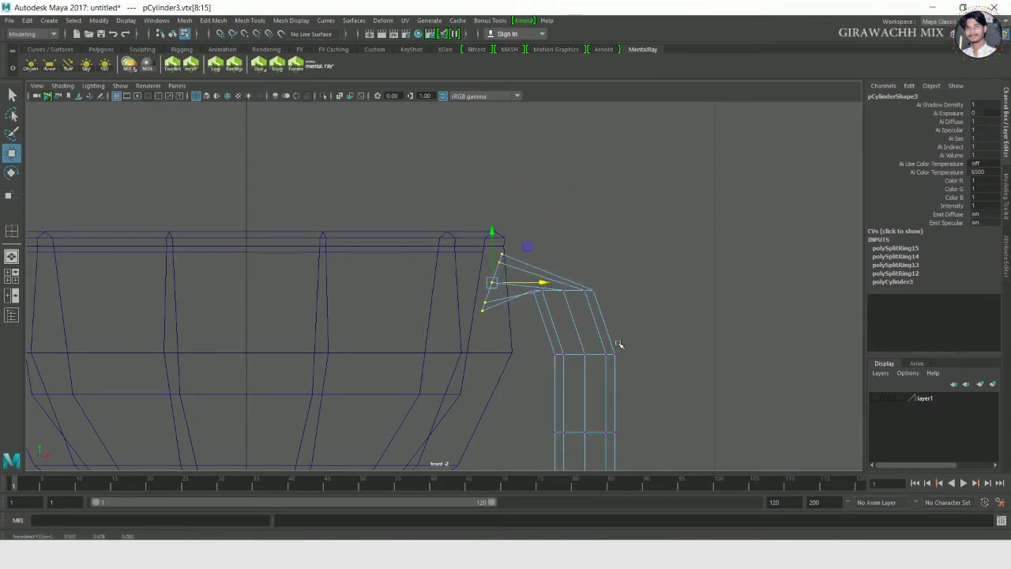
# Lower the handle's second vertex row and rotate it to follow the curve.
pyautogui.moveTo(575, 298); pyautogui.dragTo(575, 334)
pyautogui.moveTo(634, 300); pyautogui.dragTo(523, 360)
pyautogui.press('e')
pyautogui.moveTo(618, 321); pyautogui.dragTo(606, 283)
# Move and rotate the handle's lower vertex rows to curve back toward the cup.
pyautogui.keyDown('alt'); pyautogui.moveTo(677, 389); pyautogui.dragTo(651, 259, button='middle'); pyautogui.keyUp('alt')
pyautogui.moveTo(465, 432); pyautogui.dragTo(462, 432)
pyautogui.press('w')
pyautogui.moveTo(567, 321); pyautogui.dragTo(647, 431)
pyautogui.press('e')
pyautogui.moveTo(604, 348); pyautogui.dragTo(496, 377)
# Position the handle's bottom vertex row against the cup's wall near the base.
pyautogui.press('w')
pyautogui.press('e')
pyautogui.press('w')
pyautogui.moveTo(440, 363); pyautogui.dragTo(404, 439)
pyautogui.press('w')
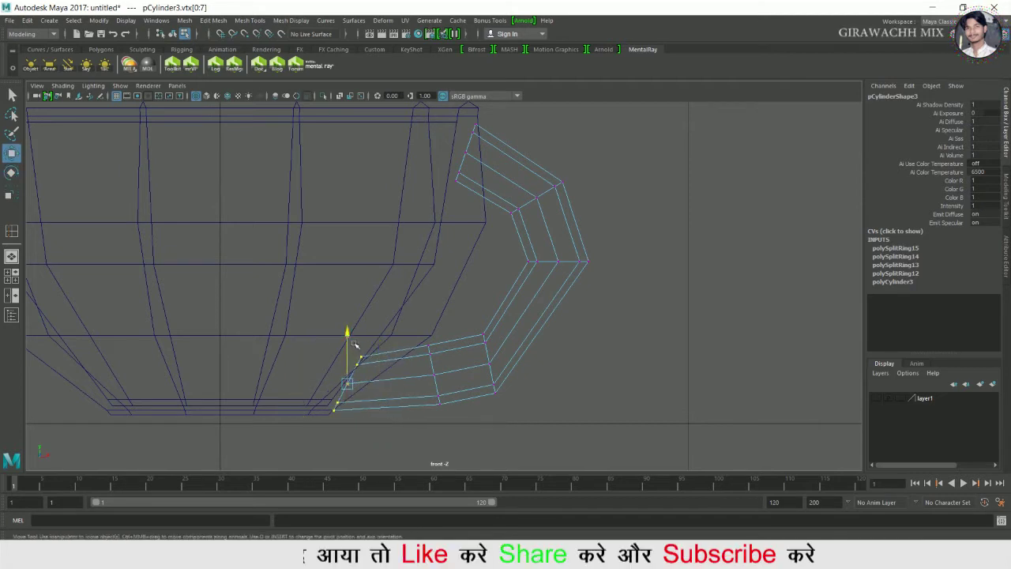
# Raise the handle's bottom end along the cup's wall and move and rotate the lower vertex rows outward to round the curve.
pyautogui.moveTo(354, 346); pyautogui.dragTo(360, 317)
pyautogui.moveTo(406, 361); pyautogui.dragTo(422, 363)
pyautogui.moveTo(535, 450); pyautogui.dragTo(533, 444)
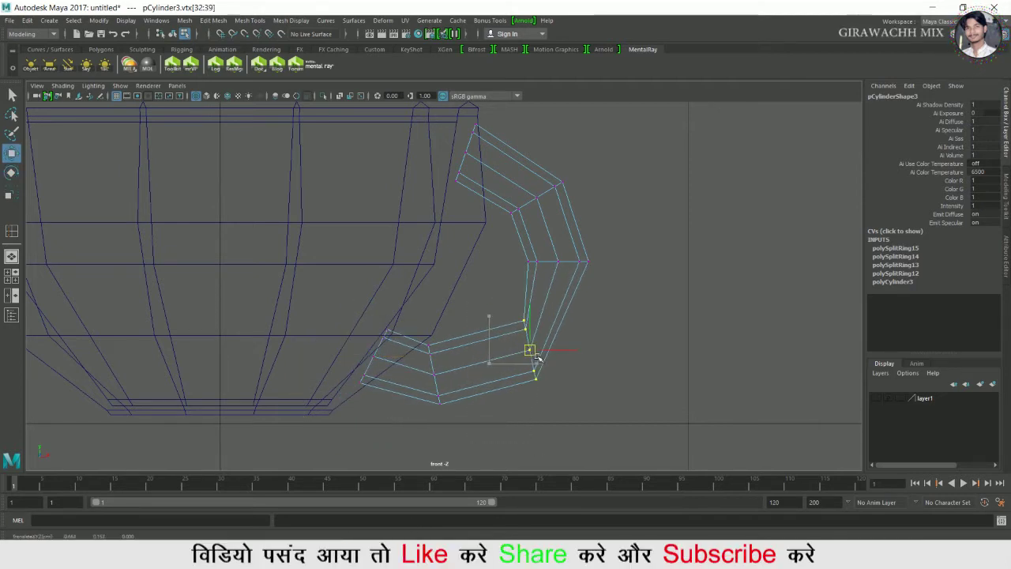
pyautogui.press('e')
pyautogui.moveTo(544, 249); pyautogui.dragTo(541, 251)
pyautogui.moveTo(412, 324); pyautogui.dragTo(465, 424)
pyautogui.press('w')
pyautogui.moveTo(437, 378); pyautogui.dragTo(463, 377)
# Preview the cup and handle smoothed and inspect the handle's shape from the side.
pyautogui.press('space')
pyautogui.press('space')
pyautogui.scroll(10, 406, 372)
pyautogui.keyDown('alt'); pyautogui.moveTo(458, 119); pyautogui.dragTo(478, 244, button='middle'); pyautogui.keyUp('alt')
pyautogui.moveTo(478, 244); pyautogui.dragTo(532, 228, button='right')
pyautogui.press('space')
pyautogui.press('space')
pyautogui.keyDown('alt'); pyautogui.moveTo(682, 169); pyautogui.dragTo(699, 158); pyautogui.keyUp('alt')
pyautogui.moveTo(672, 143); pyautogui.dragTo(378, 320)
pyautogui.press('3')
pyautogui.click(685, 201)
pyautogui.keyDown('alt'); pyautogui.moveTo(686, 201); pyautogui.dragTo(624, 253); pyautogui.keyUp('alt')
pyautogui.scroll(-4, 451, 293)
pyautogui.keyDown('alt'); pyautogui.moveTo(451, 292); pyautogui.dragTo(609, 260); pyautogui.keyUp('alt')
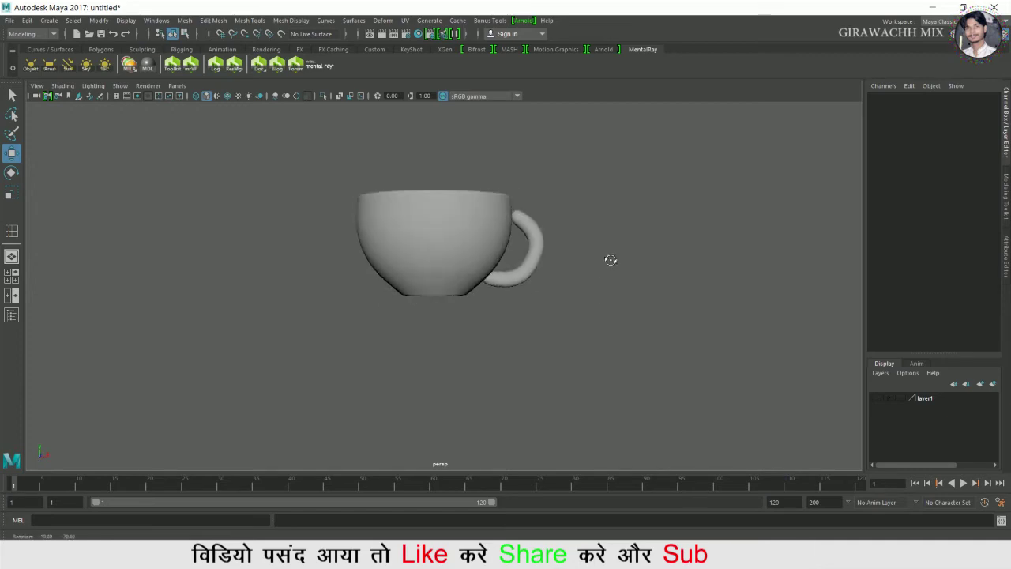
# Rotate the handle's top vertex row until it stands nearly upright inside the cup's wall below the rim.
pyautogui.press('space')
pyautogui.press('space')
pyautogui.scroll(3, 577, 205)
pyautogui.keyDown('alt'); pyautogui.moveTo(536, 118); pyautogui.dragTo(541, 239, button='middle'); pyautogui.keyUp('alt')
pyautogui.click(539, 231)
pyautogui.moveTo(538, 230); pyautogui.dragTo(427, 262, button='right')
pyautogui.moveTo(442, 183); pyautogui.dragTo(504, 287)
pyautogui.press('e')
pyautogui.moveTo(531, 225); pyautogui.dragTo(531, 182)
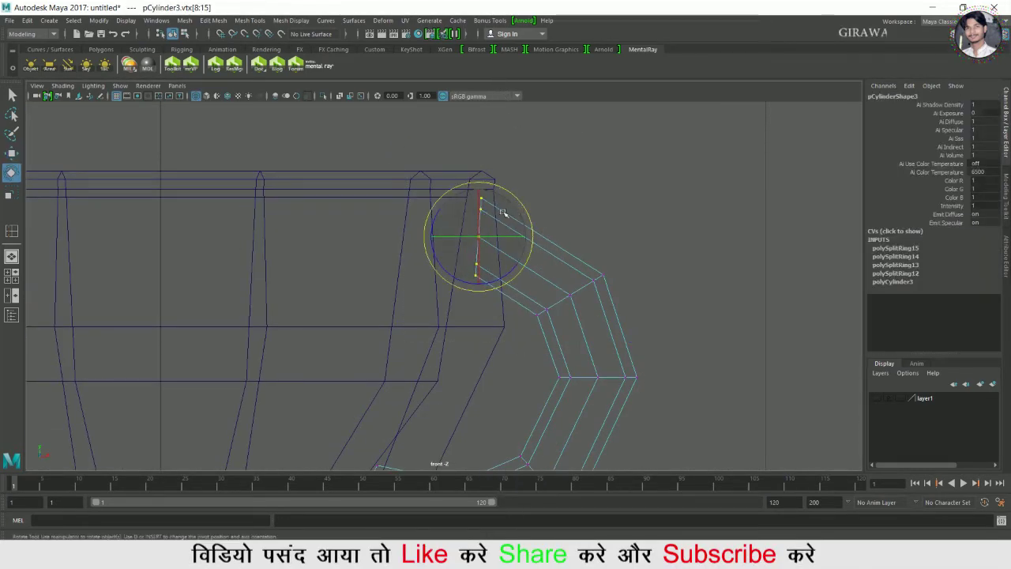
# Raise and rotate the handle's second vertex row from the top and shift the middle row outward.
pyautogui.press('w')
pyautogui.moveTo(569, 301); pyautogui.dragTo(582, 249)
pyautogui.press('e')
pyautogui.moveTo(636, 225); pyautogui.dragTo(622, 204)
pyautogui.moveTo(675, 353); pyautogui.dragTo(546, 402)
pyautogui.press('w')
pyautogui.moveTo(600, 379); pyautogui.dragTo(624, 372)
# Scale the handle's lower vertex row and middle vertex row to even out its thickness.
pyautogui.scroll(-6, 574, 368)
pyautogui.moveTo(318, 315); pyautogui.dragTo(440, 424)
pyautogui.press('r')
pyautogui.moveTo(442, 365); pyautogui.dragTo(413, 374)
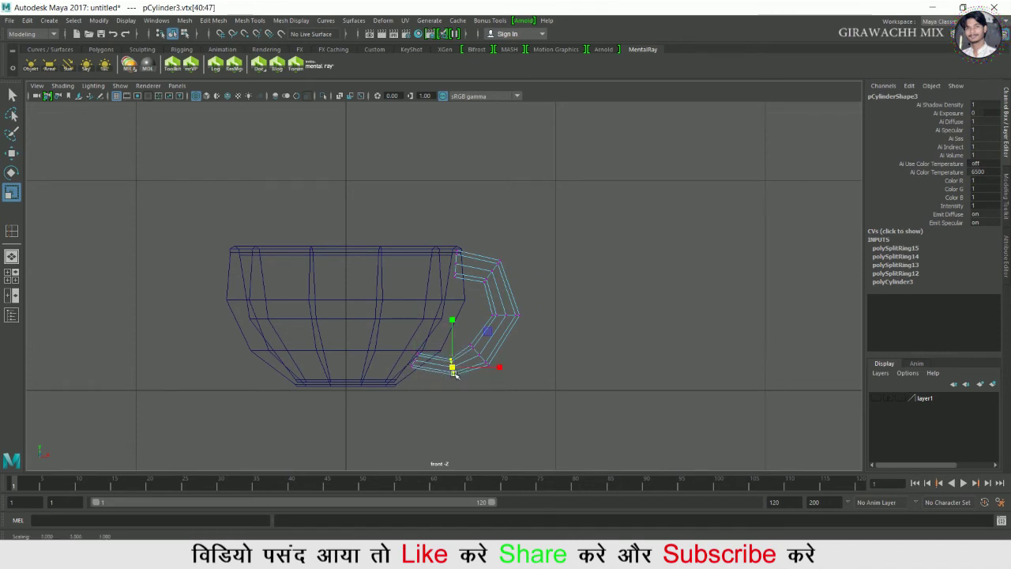
pyautogui.moveTo(469, 390); pyautogui.dragTo(469, 390)
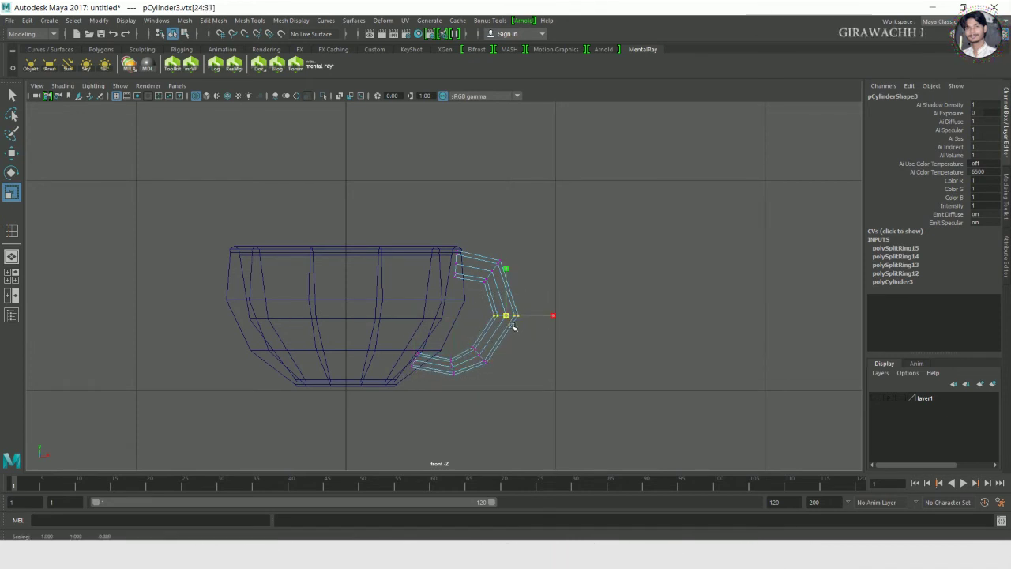
# Reposition the handle's upper vertex rows and insert an edge loop across its upper outer segment.
pyautogui.keyDown('alt'); pyautogui.moveTo(403, 344); pyautogui.dragTo(642, 415, button='right'); pyautogui.keyUp('alt')
pyautogui.moveTo(497, 232); pyautogui.dragTo(545, 290)
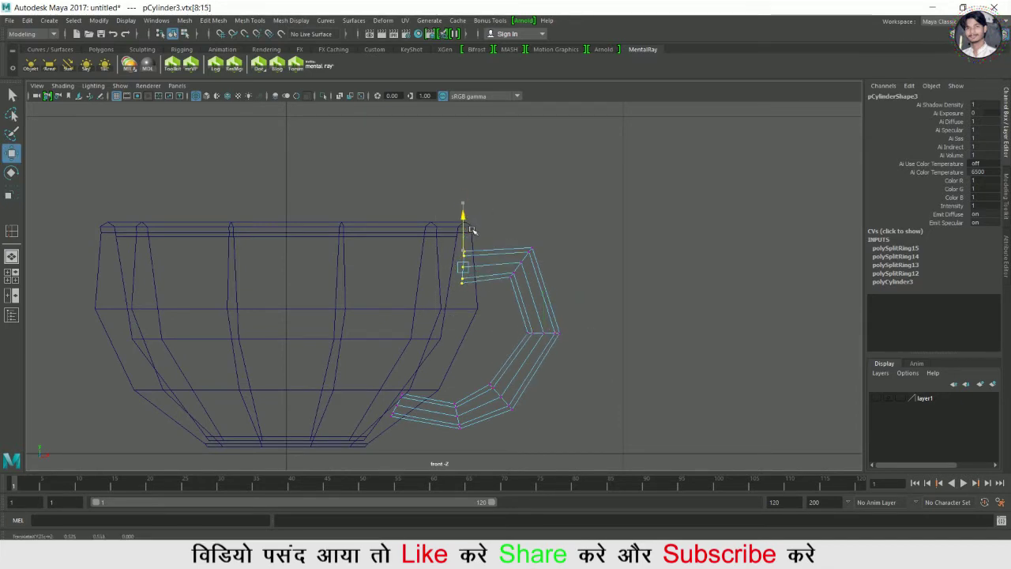
pyautogui.moveTo(493, 306); pyautogui.dragTo(514, 289, button='right')
pyautogui.press('g')
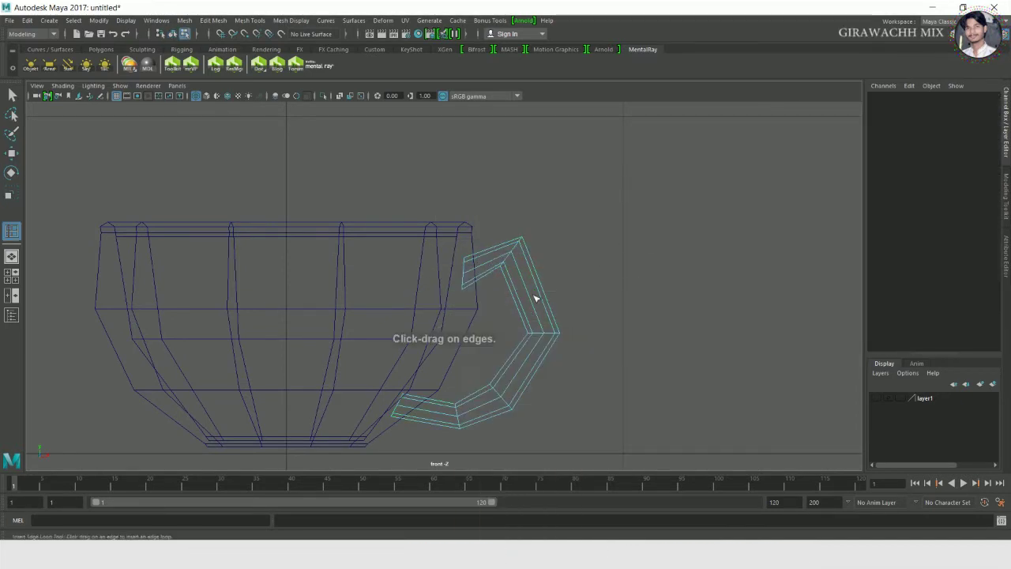
pyautogui.click(536, 297)
# Move the new edge loop outward and up, and rotate the vertex row above it to follow the bend.
pyautogui.press('w')
pyautogui.moveTo(538, 300); pyautogui.dragTo(556, 286)
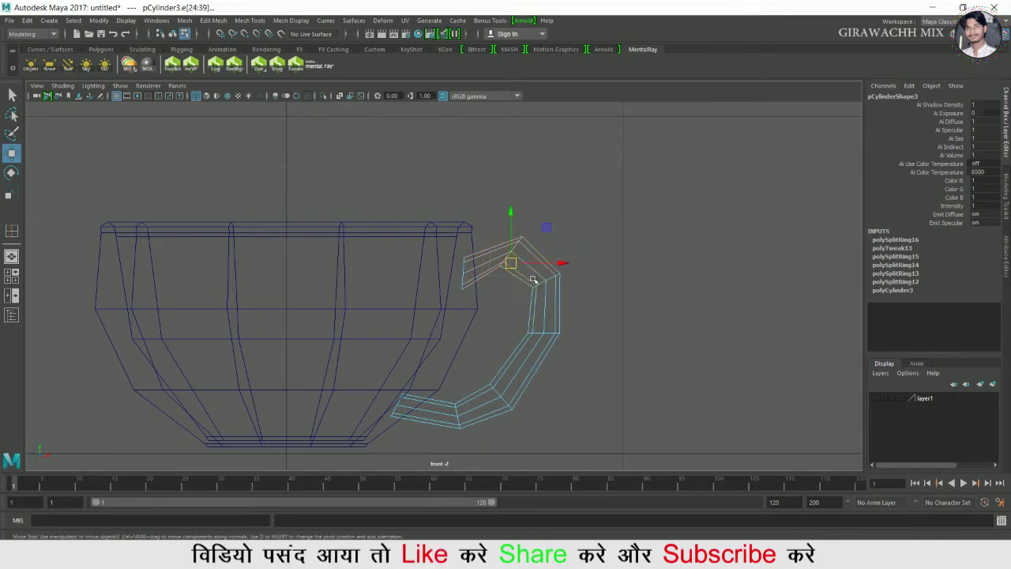
pyautogui.press('F9')
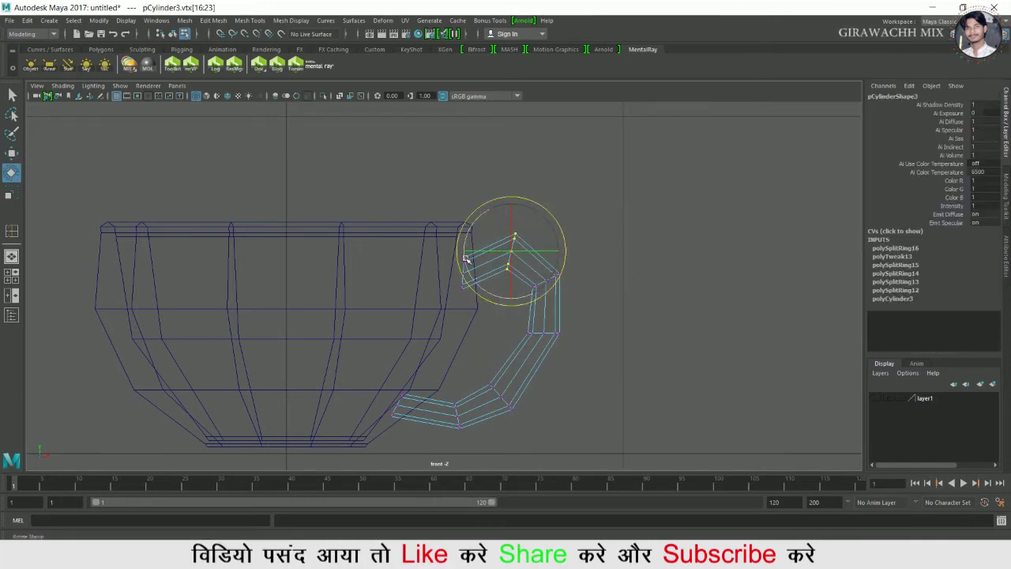
pyautogui.moveTo(527, 311); pyautogui.dragTo(528, 310)
# Insert an edge loop between the handle's top end and first bend, and raise and rotate it into an arch.
pyautogui.press('F8')
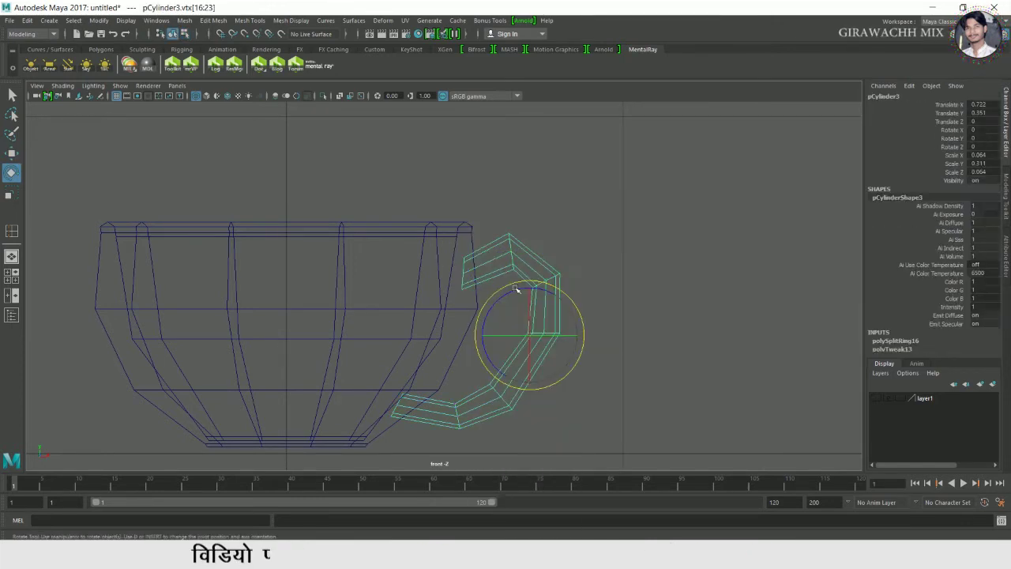
pyautogui.press('g')
pyautogui.click(488, 276)
pyautogui.press('w')
pyautogui.press('e')
pyautogui.moveTo(528, 229); pyautogui.dragTo(488, 204)
pyautogui.press('w')
pyautogui.keyDown('alt'); pyautogui.moveTo(559, 362); pyautogui.dragTo(551, 307, button='middle'); pyautogui.keyUp('alt')
pyautogui.moveTo(474, 244); pyautogui.dragTo(421, 243, button='right')
# Move the handle's upper outer and lower outer vertex rows outward to widen the loop.
pyautogui.press('space')
pyautogui.press('space')
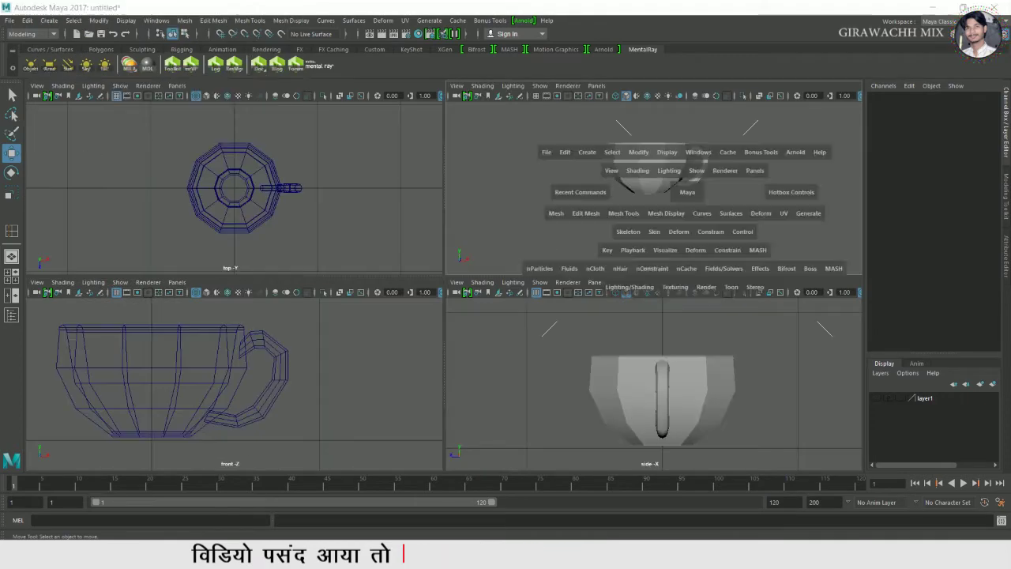
pyautogui.keyDown('alt'); pyautogui.moveTo(667, 270); pyautogui.dragTo(695, 294); pyautogui.keyUp('alt')
pyautogui.keyDown('alt'); pyautogui.moveTo(695, 294); pyautogui.dragTo(722, 297, button='right'); pyautogui.keyUp('alt')
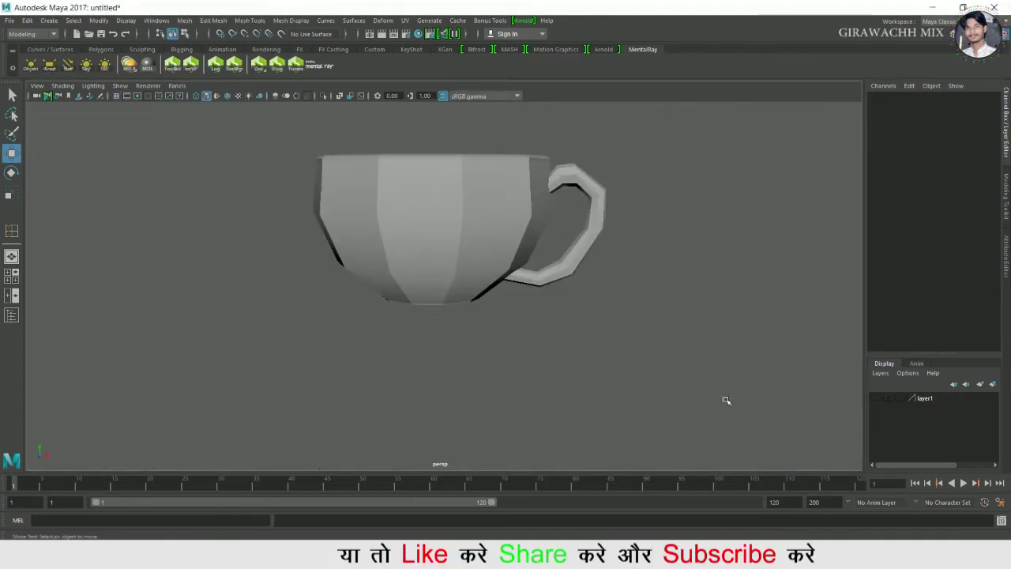
pyautogui.click(577, 264)
pyautogui.press('space')
pyautogui.press('space')
pyautogui.moveTo(572, 253); pyautogui.dragTo(523, 254, button='right')
pyautogui.moveTo(522, 265); pyautogui.dragTo(591, 291)
pyautogui.moveTo(605, 281); pyautogui.dragTo(611, 286)
pyautogui.moveTo(528, 245); pyautogui.dragTo(483, 248, button='right')
pyautogui.moveTo(524, 309); pyautogui.dragTo(480, 376)
pyautogui.moveTo(506, 355); pyautogui.dragTo(538, 352)
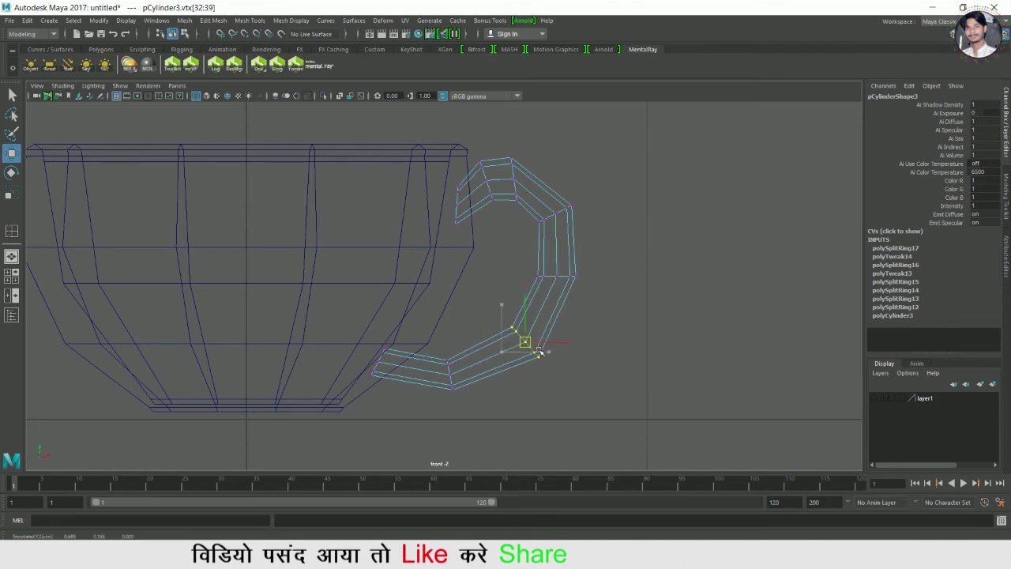
# Rotate and raise the vertex row near the handle's lower end, and nudge the lower outer row inward and up.
pyautogui.press('r')
pyautogui.press('e')
pyautogui.moveTo(609, 286); pyautogui.dragTo(431, 403)
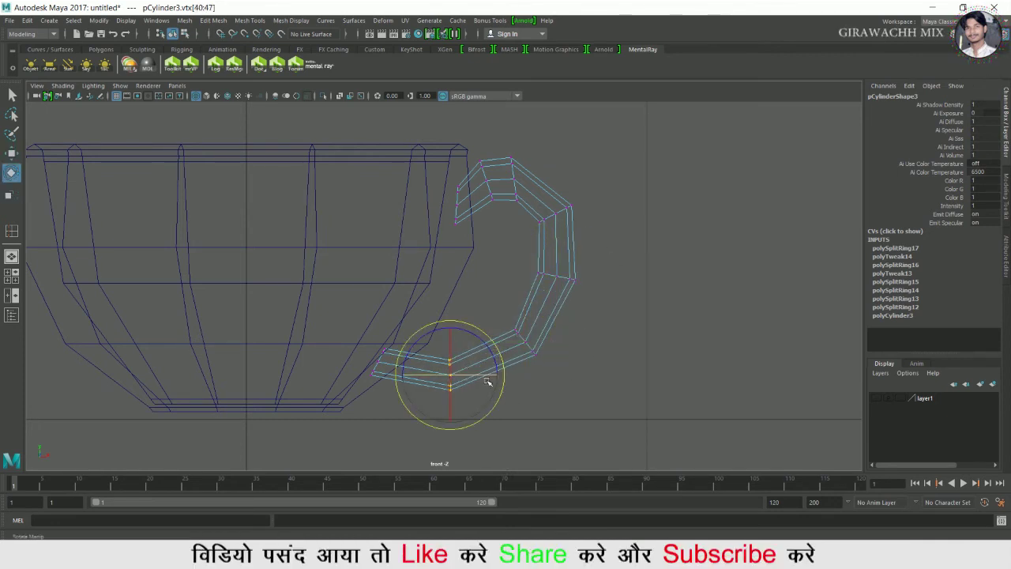
pyautogui.press('w')
pyautogui.moveTo(454, 337); pyautogui.dragTo(458, 329)
pyautogui.moveTo(530, 349); pyautogui.dragTo(526, 346)
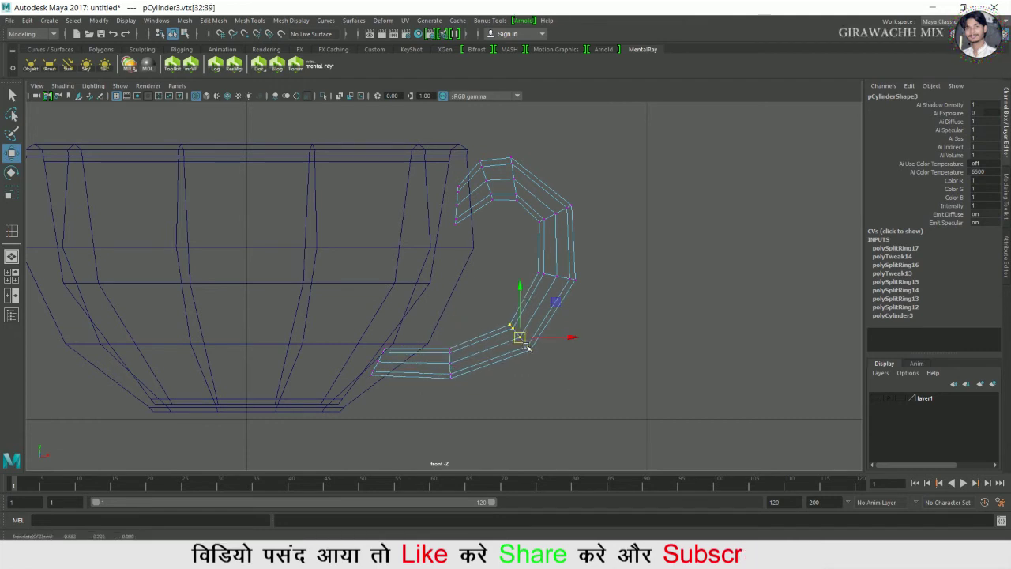
# Insert an edge loop close to the handle's bottom end and another close to its top end.
pyautogui.moveTo(483, 365); pyautogui.dragTo(513, 336, button='right')
pyautogui.keyDown('shift'); pyautogui.moveTo(427, 370); pyautogui.dragTo(357, 353, button='right'); pyautogui.keyUp('shift')
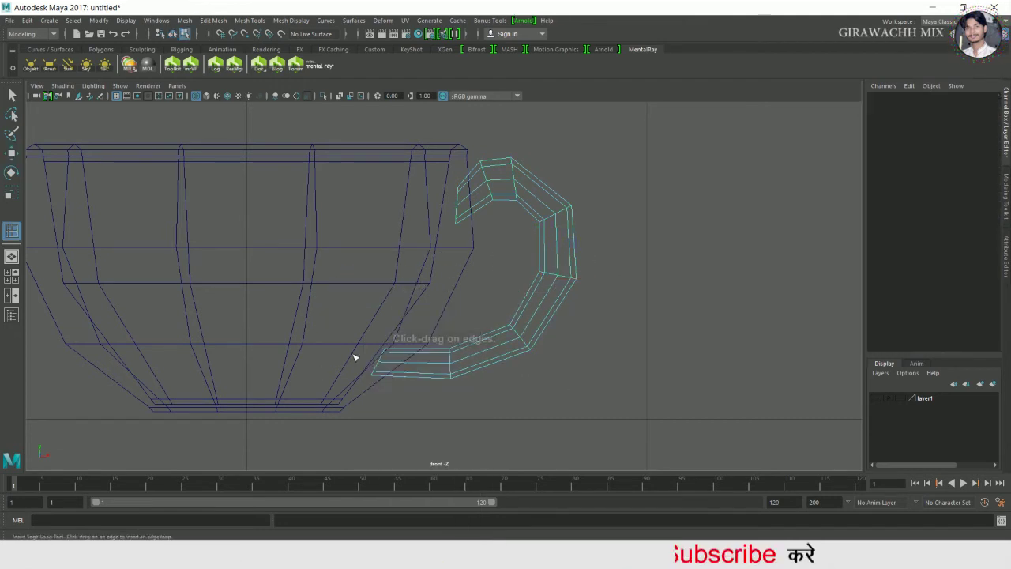
pyautogui.click(384, 362)
pyautogui.click(462, 219)
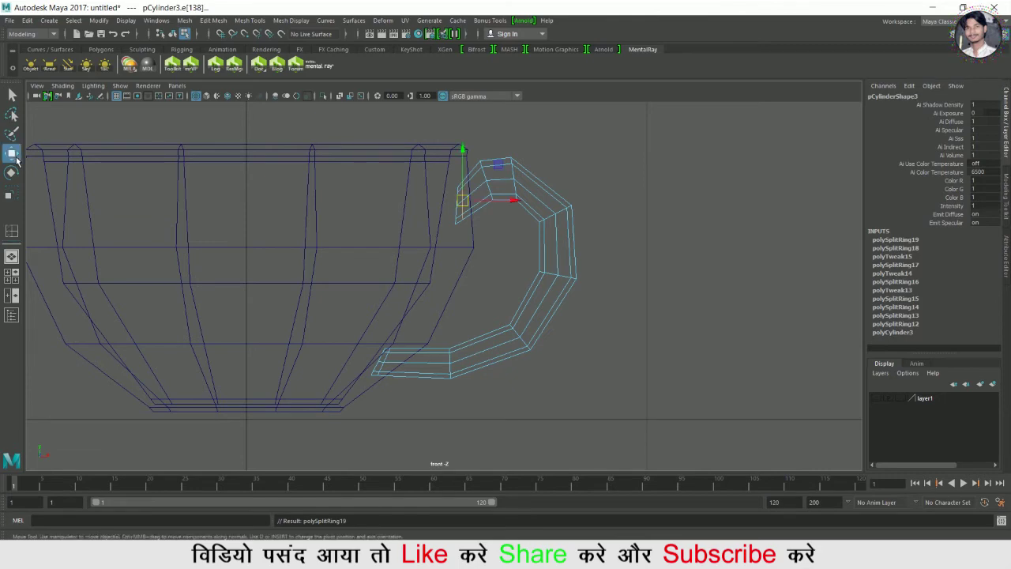
# Turn on smooth preview for the cup body and inspect where the handle joins it.
pyautogui.press('space')
pyautogui.press('space')
pyautogui.keyDown('alt'); pyautogui.moveTo(527, 233); pyautogui.dragTo(535, 296); pyautogui.keyUp('alt')
pyautogui.click(492, 303)
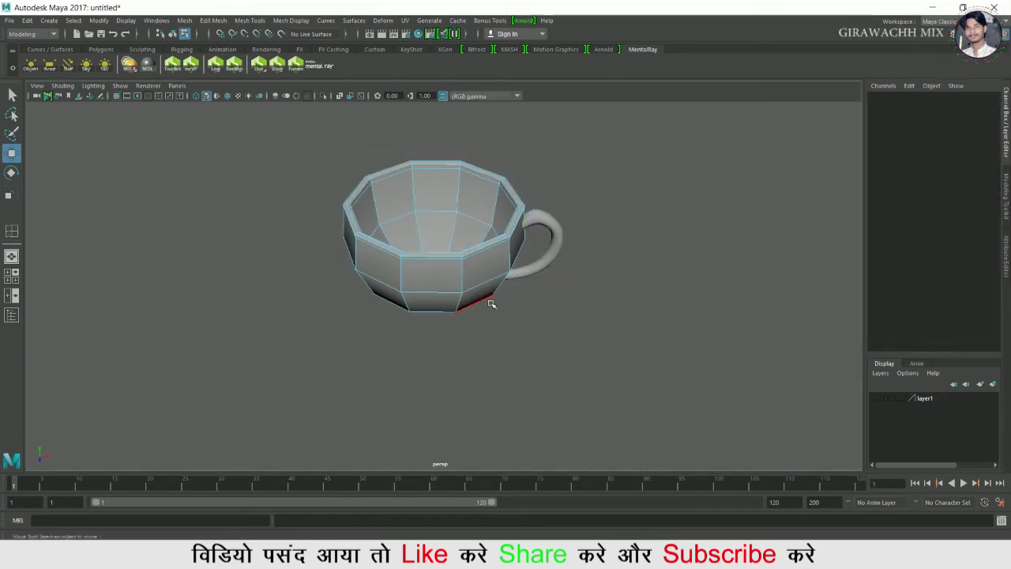
pyautogui.press('3')
pyautogui.scroll(3, 588, 345)
pyautogui.keyDown('alt'); pyautogui.moveTo(591, 359); pyautogui.dragTo(552, 405); pyautogui.keyUp('alt')
pyautogui.scroll(3, 557, 387)
pyautogui.click(603, 141)
pyautogui.keyDown('alt'); pyautogui.moveTo(605, 142); pyautogui.dragTo(608, 253, button='middle'); pyautogui.keyUp('alt')
pyautogui.keyDown('alt'); pyautogui.moveTo(609, 252); pyautogui.dragTo(643, 411); pyautogui.keyUp('alt')
# Rotate and move the vertex rows at the handle's bottom end to sit flush against the cup's wall.
pyautogui.press('space')
pyautogui.press('space')
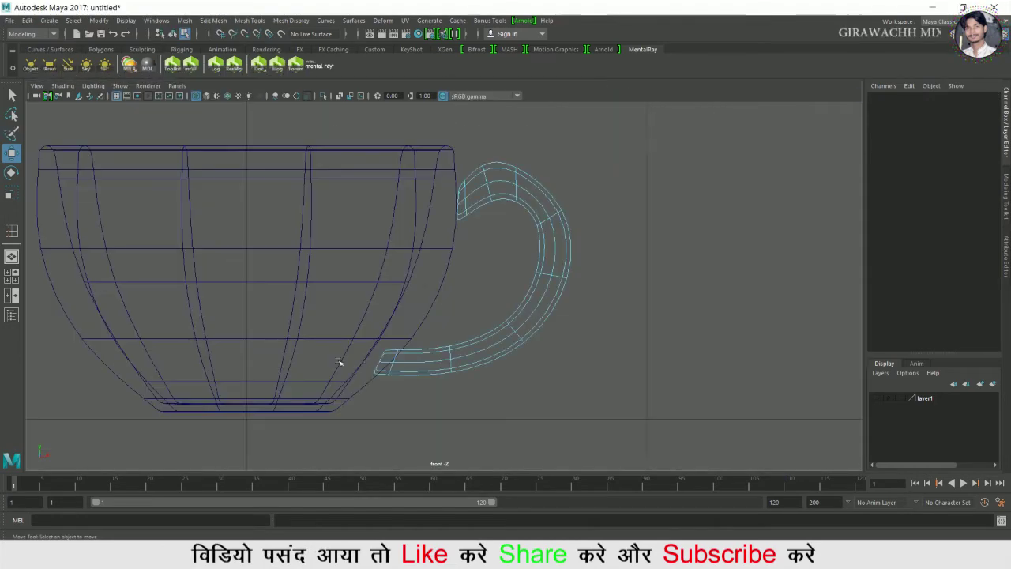
pyautogui.scroll(3, 519, 327)
pyautogui.scroll(3, 379, 354)
pyautogui.moveTo(332, 332); pyautogui.dragTo(417, 385)
pyautogui.press('e')
pyautogui.moveTo(406, 341); pyautogui.dragTo(441, 370)
pyautogui.press('w')
pyautogui.press('e')
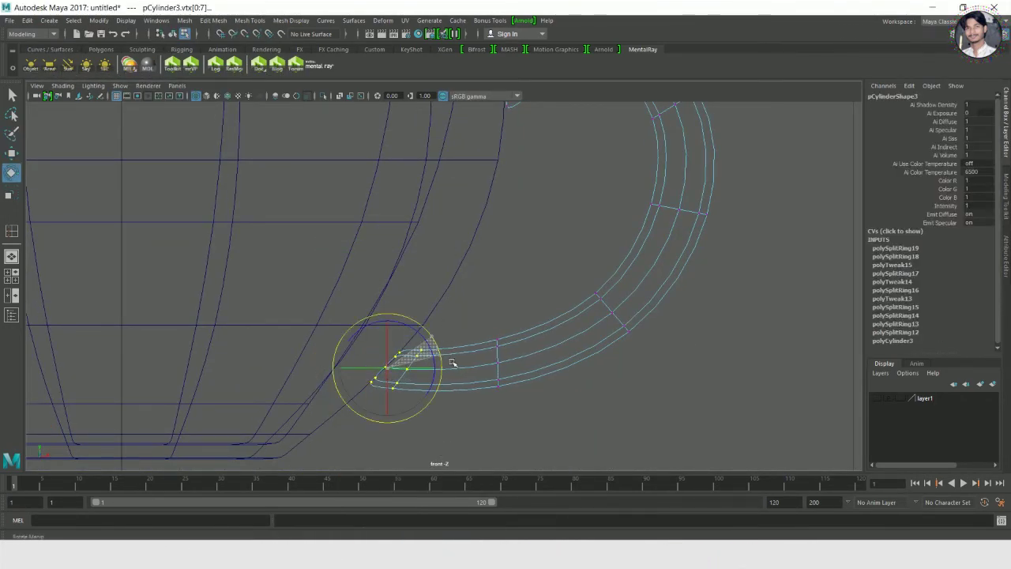
pyautogui.press('w')
# Move the vertex rows at the handle's top end against the cup's wall and return to object mode.
pyautogui.scroll(-5, 492, 309)
pyautogui.scroll(3, 377, 186)
pyautogui.moveTo(377, 186); pyautogui.dragTo(455, 397)
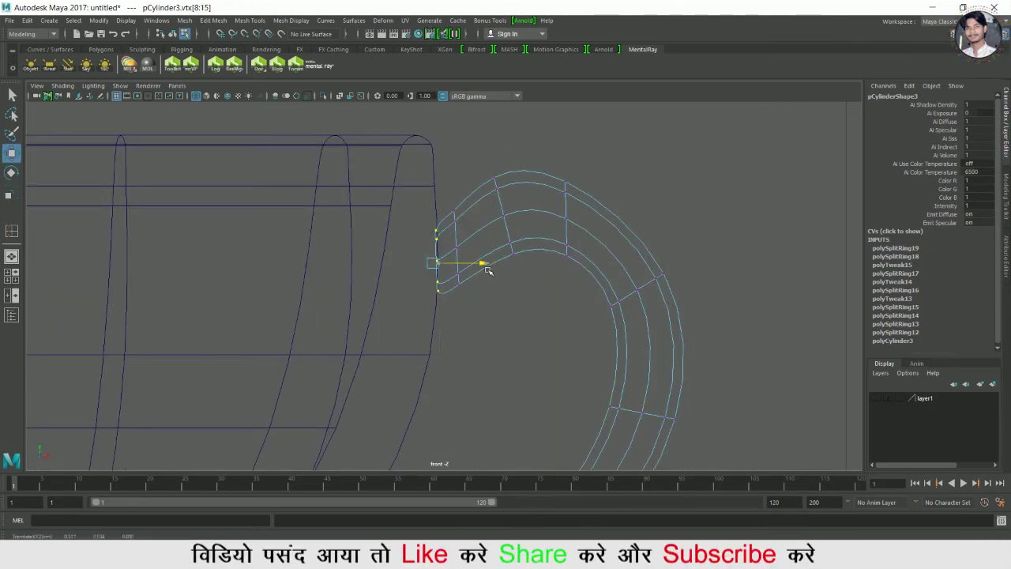
pyautogui.press('w')
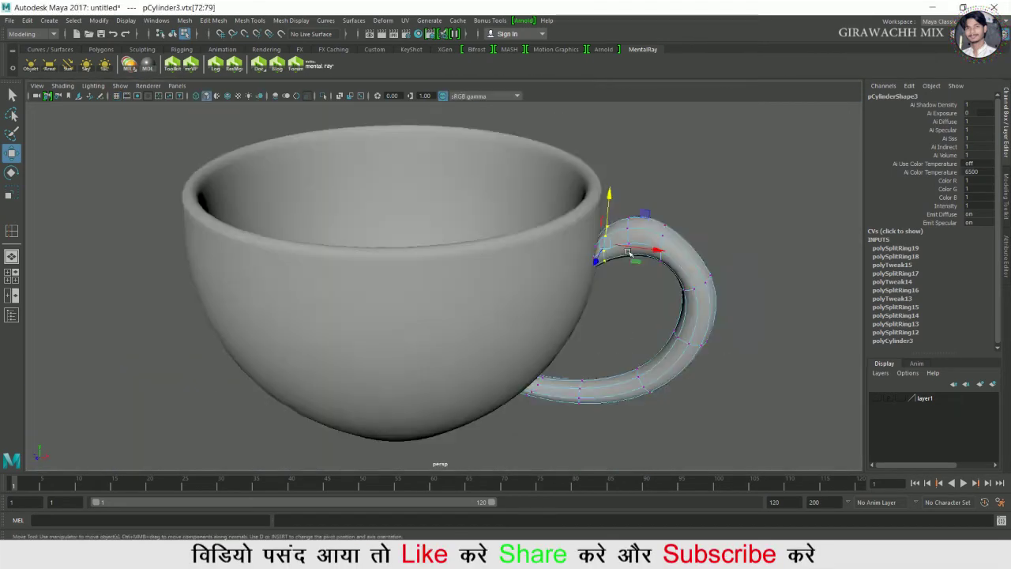
pyautogui.moveTo(632, 220); pyautogui.dragTo(645, 202, button='right')
# Scale and rotate the vertex rows around the handle's upper bend to refine its curve.
pyautogui.scroll(-5, 620, 296)
pyautogui.scroll(3, 620, 295)
pyautogui.keyDown('alt'); pyautogui.moveTo(553, 376); pyautogui.dragTo(537, 299); pyautogui.keyUp('alt')
pyautogui.click(676, 267)
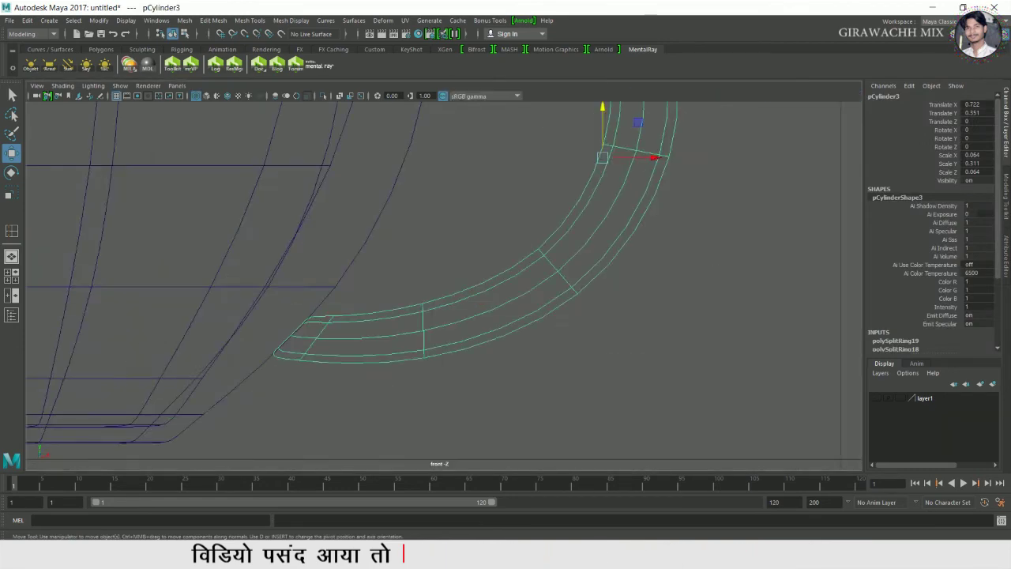
pyautogui.scroll(-2, 440, 237)
pyautogui.moveTo(440, 192); pyautogui.dragTo(434, 165, button='right')
pyautogui.press('r')
pyautogui.moveTo(431, 191); pyautogui.dragTo(427, 197)
pyautogui.keyDown('alt'); pyautogui.moveTo(563, 270); pyautogui.dragTo(553, 286, button='middle'); pyautogui.keyUp('alt')
pyautogui.moveTo(534, 184); pyautogui.dragTo(575, 314)
# Show the saucer layer, layer1, and inspect the cup on its saucer from several angles.
pyautogui.press('space')
pyautogui.press('space')
pyautogui.keyDown('alt'); pyautogui.moveTo(669, 240); pyautogui.dragTo(600, 313); pyautogui.keyUp('alt')
pyautogui.click(710, 249)
pyautogui.keyDown('alt'); pyautogui.moveTo(718, 254); pyautogui.dragTo(743, 276); pyautogui.keyUp('alt')
pyautogui.scroll(-2, 742, 277)
pyautogui.click(875, 398)
pyautogui.scroll(-4, 433, 310)
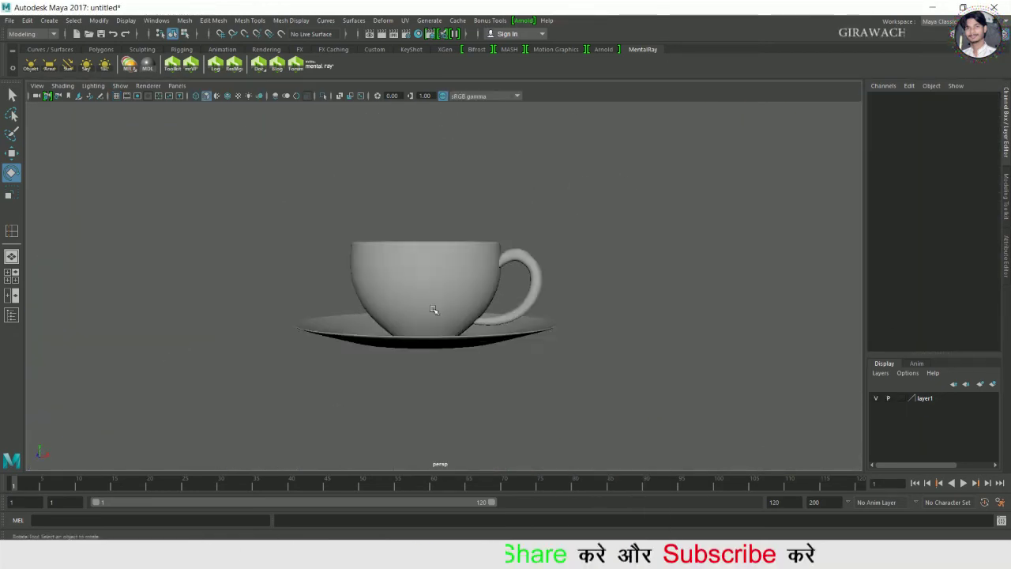
pyautogui.keyDown('alt'); pyautogui.moveTo(433, 310); pyautogui.dragTo(458, 359); pyautogui.keyUp('alt')
pyautogui.scroll(-1, 593, 298)
pyautogui.keyDown('alt'); pyautogui.moveTo(649, 368); pyautogui.dragTo(632, 330); pyautogui.keyUp('alt')
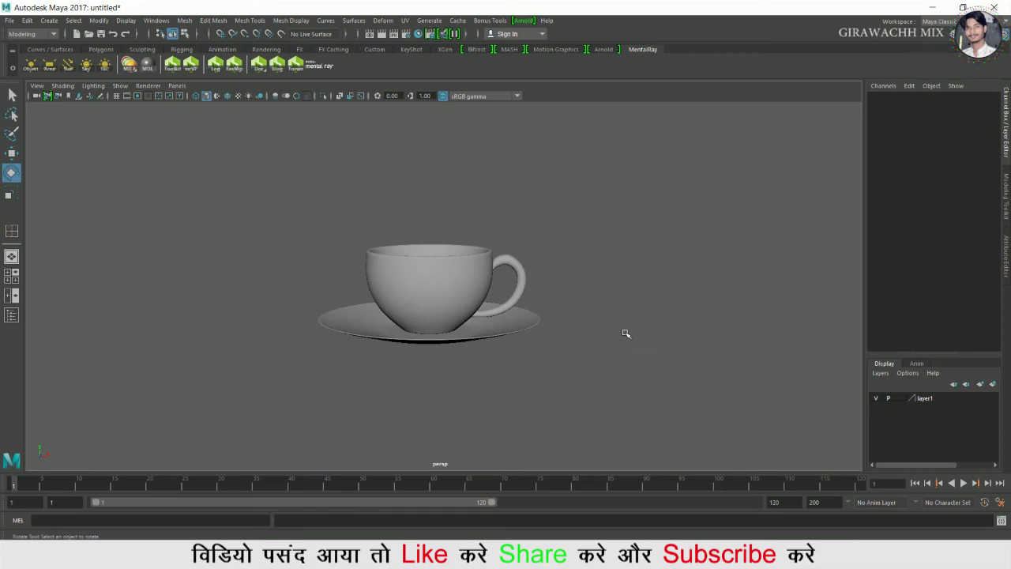
pyautogui.scroll(4, 691, 355)
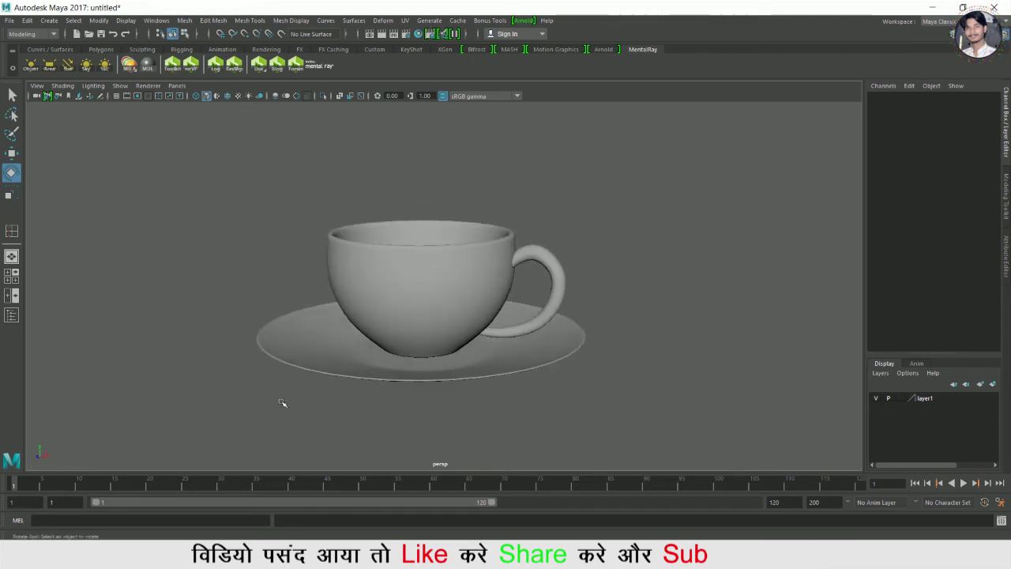
# Turn off smooth preview for the cup and handle and hide the saucer layer, layer1.
pyautogui.press('space')
pyautogui.press('space')
pyautogui.scroll(4, 663, 373)
pyautogui.moveTo(595, 320); pyautogui.dragTo(442, 379)
pyautogui.press('1')
pyautogui.click(695, 355)
pyautogui.click(876, 398)
pyautogui.scroll(4, 616, 403)
pyautogui.keyDown('alt'); pyautogui.moveTo(625, 425); pyautogui.dragTo(590, 369, button='middle'); pyautogui.keyUp('alt')
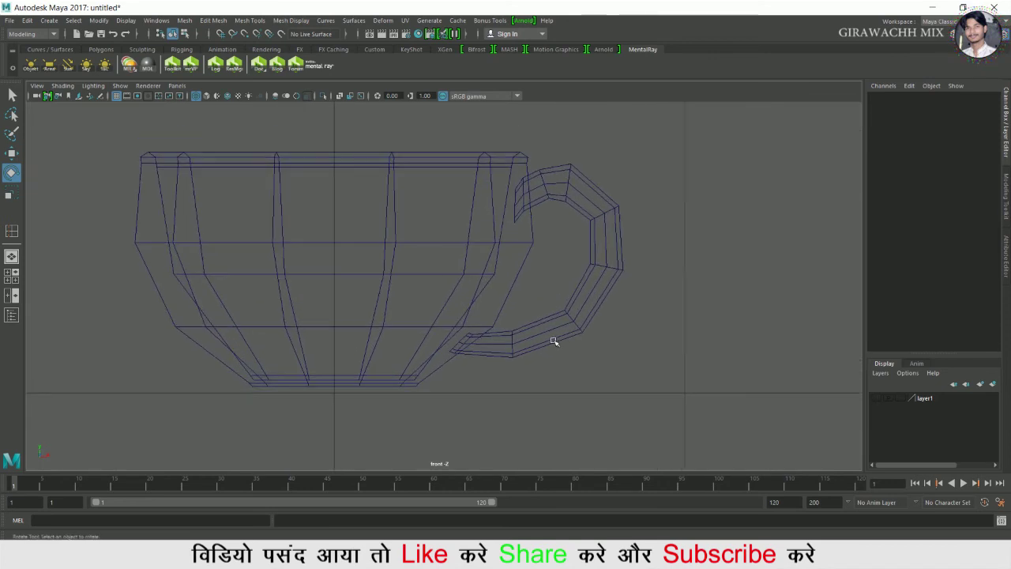
# Shift the handle's lower outer vertex row inward and up, and raise the row nearer the cup's base.
pyautogui.moveTo(553, 338); pyautogui.dragTo(562, 318, button='right')
pyautogui.click(564, 316)
pyautogui.moveTo(564, 309); pyautogui.dragTo(515, 303, button='right')
pyautogui.press('w')
pyautogui.moveTo(542, 286); pyautogui.dragTo(598, 344)
pyautogui.moveTo(631, 324); pyautogui.dragTo(623, 324)
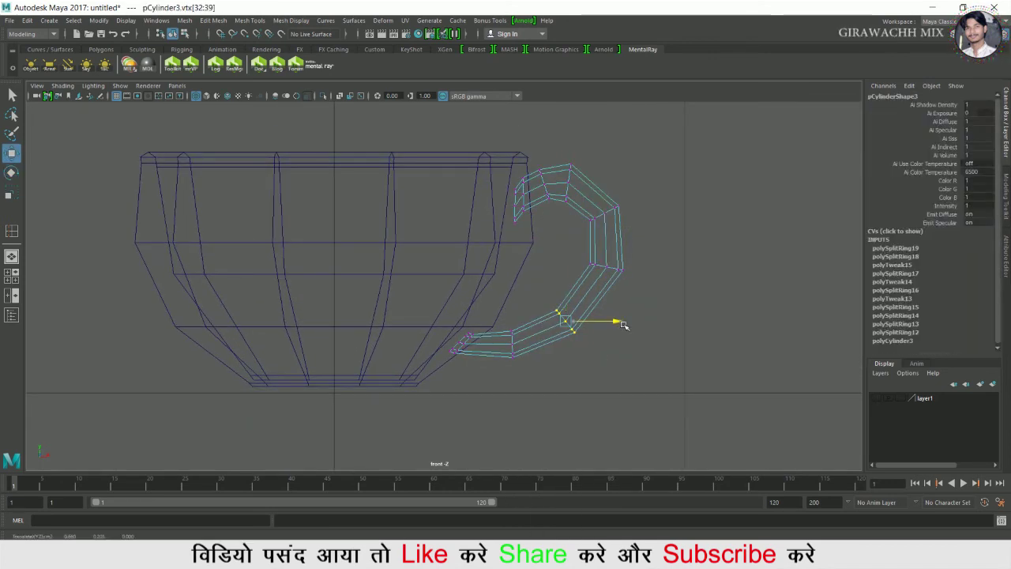
pyautogui.moveTo(570, 282); pyautogui.dragTo(570, 278)
pyautogui.moveTo(514, 310); pyautogui.dragTo(516, 304)
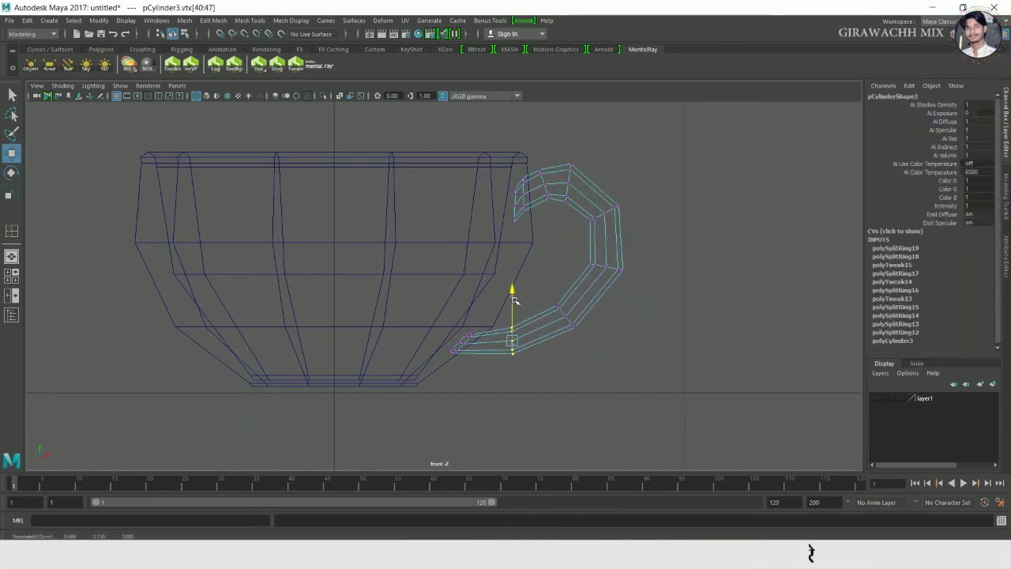
# Move the handle's middle and upper outer vertex rows inward and scale down the row at the top bend.
pyautogui.moveTo(637, 247); pyautogui.dragTo(587, 292)
pyautogui.moveTo(669, 272); pyautogui.dragTo(659, 274)
pyautogui.moveTo(608, 228); pyautogui.dragTo(601, 233)
pyautogui.moveTo(587, 150); pyautogui.dragTo(558, 210)
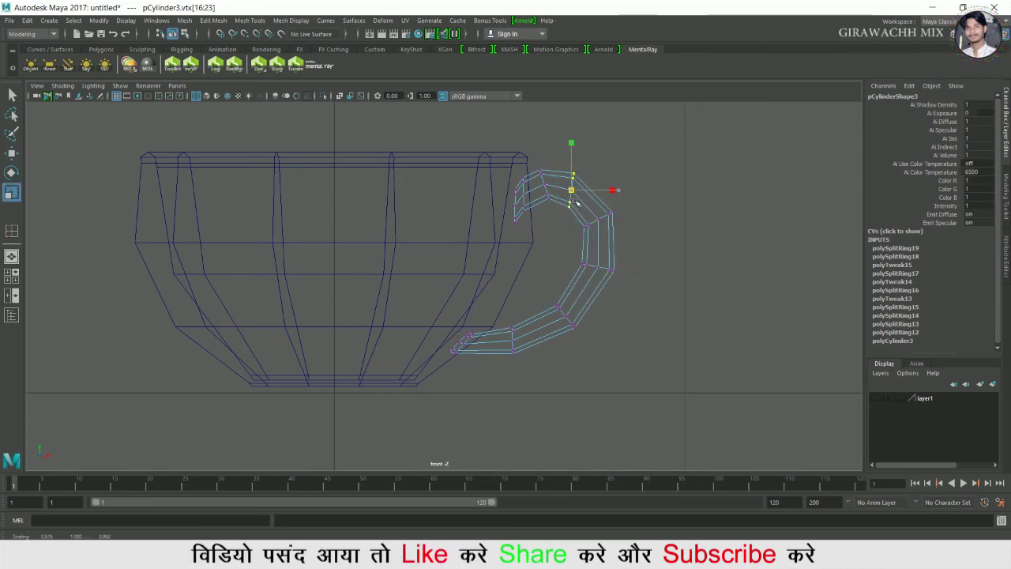
pyautogui.moveTo(582, 248); pyautogui.dragTo(639, 271)
pyautogui.press('w')
# Rotate the vertex row near the handle's top end and adjust the neighbouring row at the top bend.
pyautogui.moveTo(530, 158); pyautogui.dragTo(564, 220)
pyautogui.press('e')
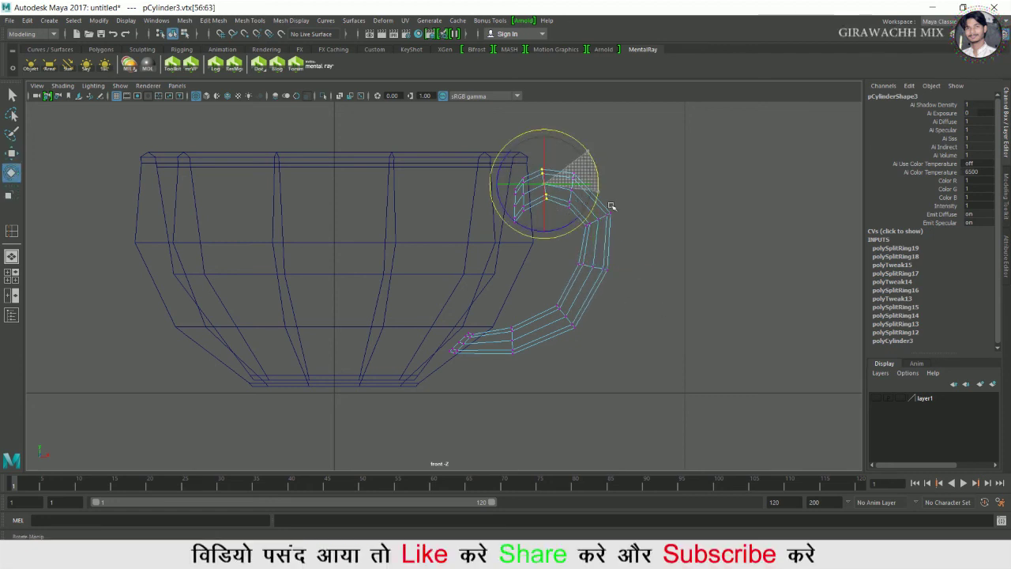
pyautogui.press('w')
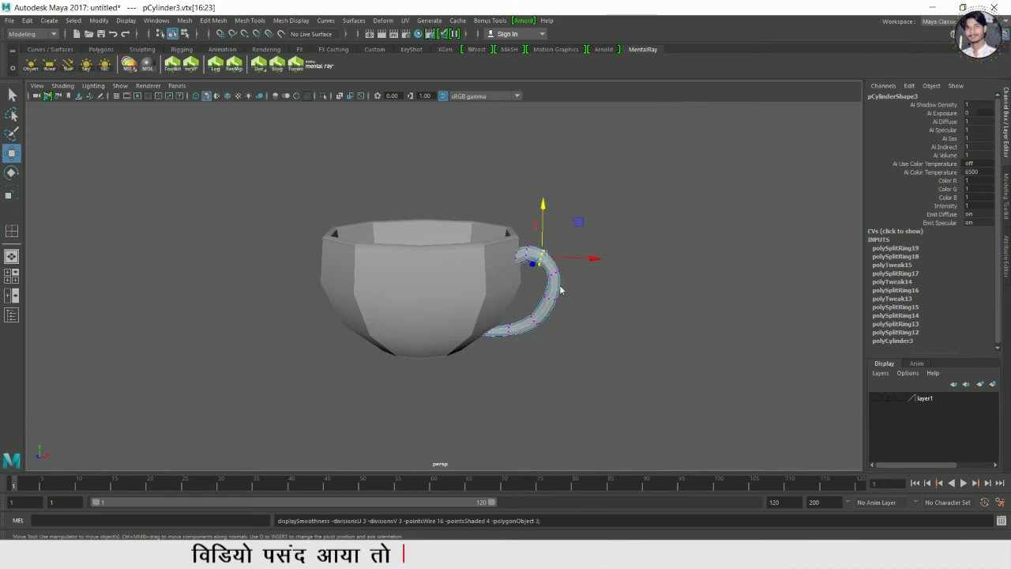
# Return to object mode with the cup and handle smoothed, and show the saucer layer, layer1, for a final view.
pyautogui.press('F8')
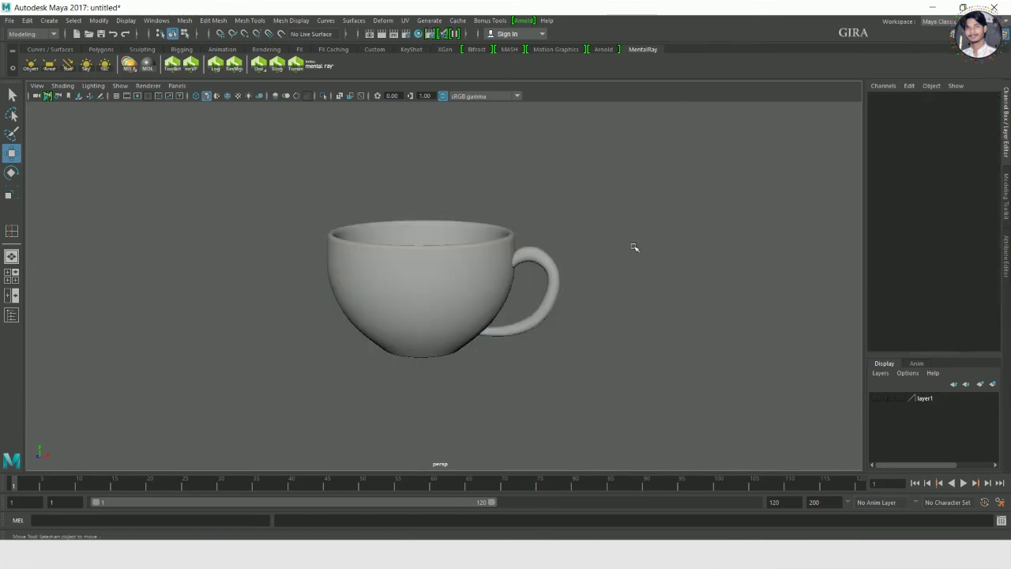
pyautogui.keyDown('alt'); pyautogui.moveTo(634, 247); pyautogui.dragTo(631, 290); pyautogui.keyUp('alt')
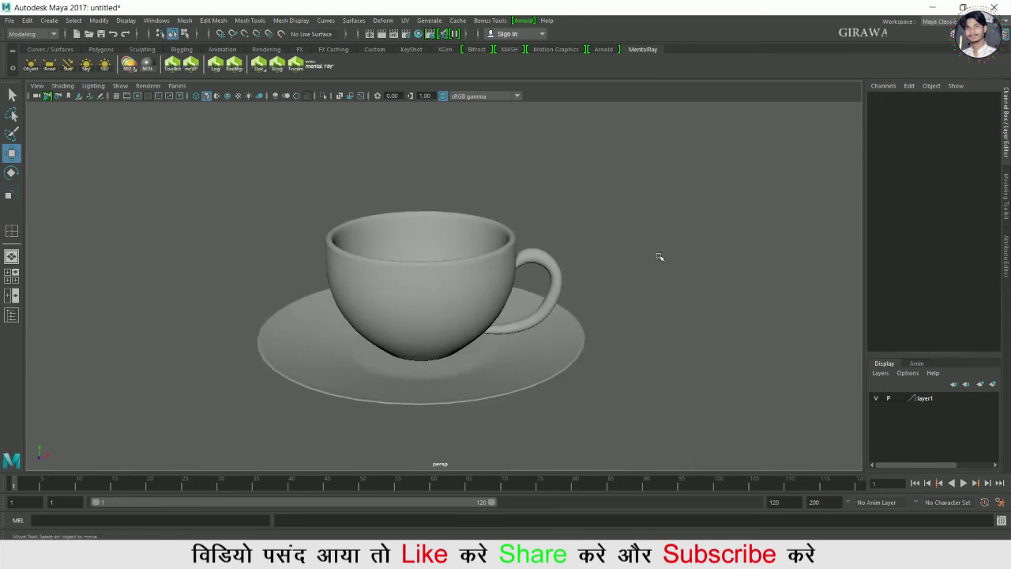
# Apply the Smooth mesh operation to the saucer and the cup body, and select the handle.
pyautogui.scroll(-2, 607, 289)
pyautogui.keyDown('alt'); pyautogui.moveTo(606, 290); pyautogui.dragTo(747, 318, button='right'); pyautogui.keyUp('alt')
pyautogui.keyDown('alt'); pyautogui.moveTo(747, 318); pyautogui.dragTo(754, 293, button='middle'); pyautogui.keyUp('alt')
pyautogui.keyDown('alt'); pyautogui.moveTo(753, 294); pyautogui.dragTo(749, 275); pyautogui.keyUp('alt')
pyautogui.scroll(1, 694, 294)
pyautogui.click(649, 354)
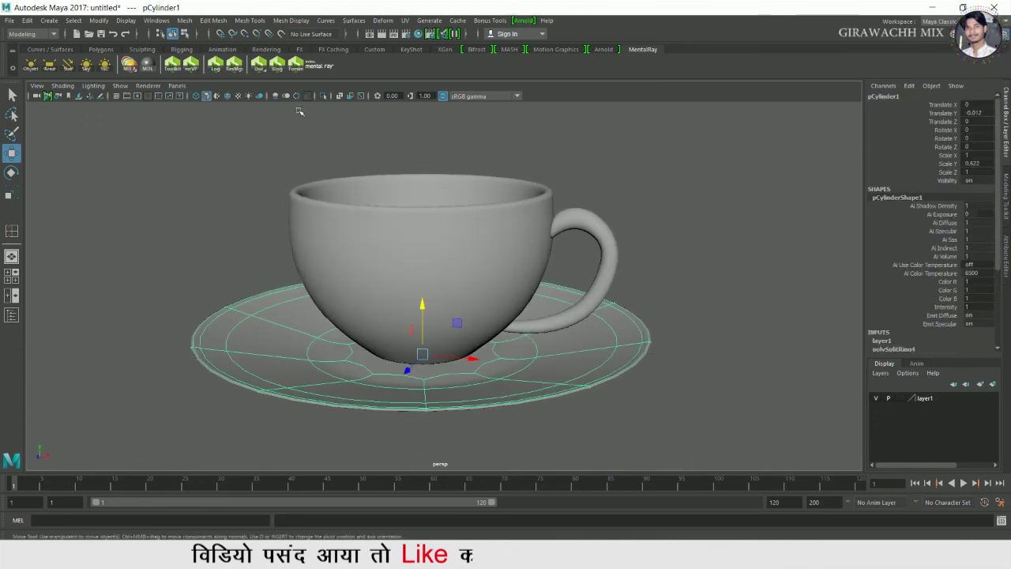
pyautogui.click(184, 20)
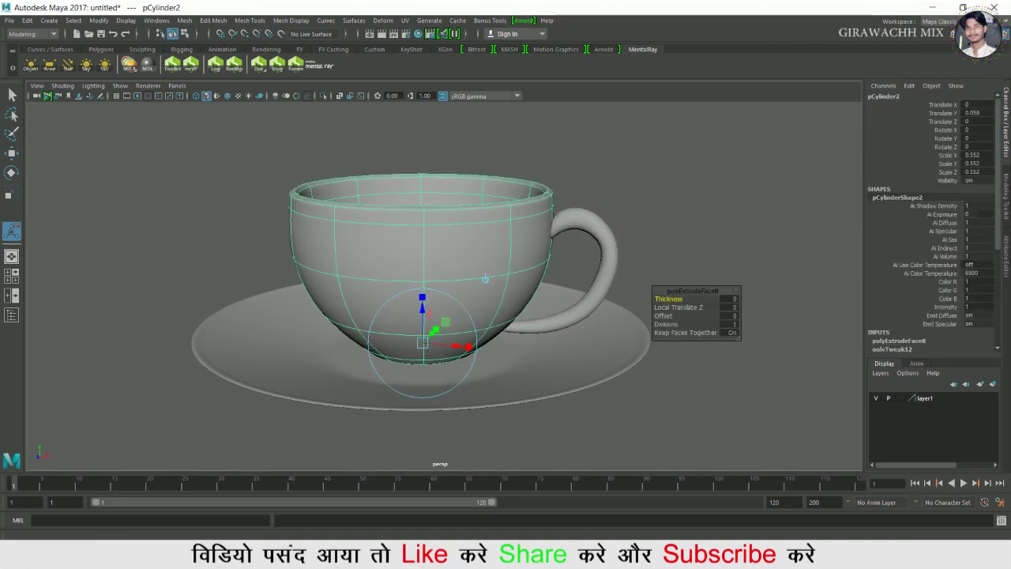
pyautogui.click(184, 20)
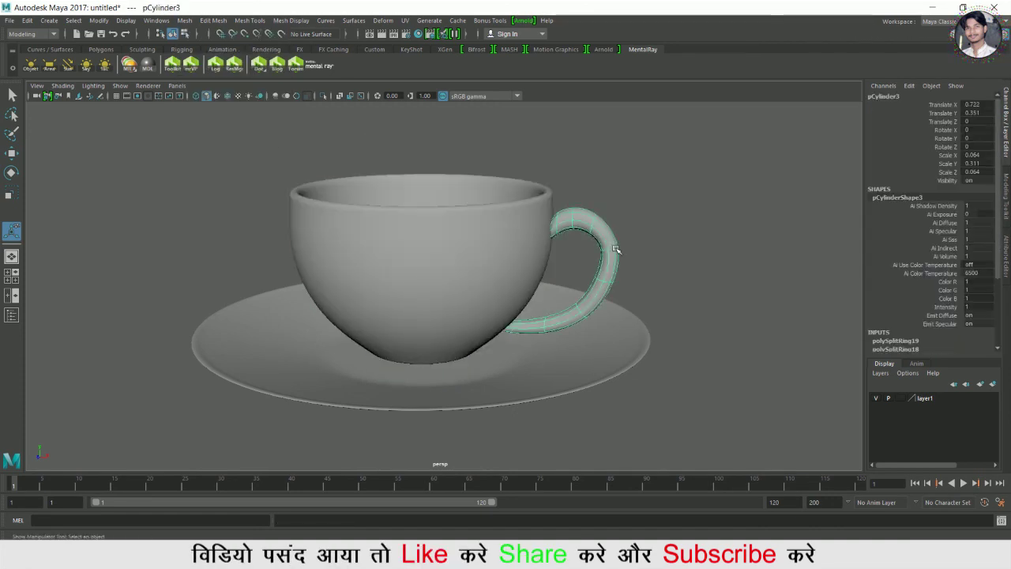